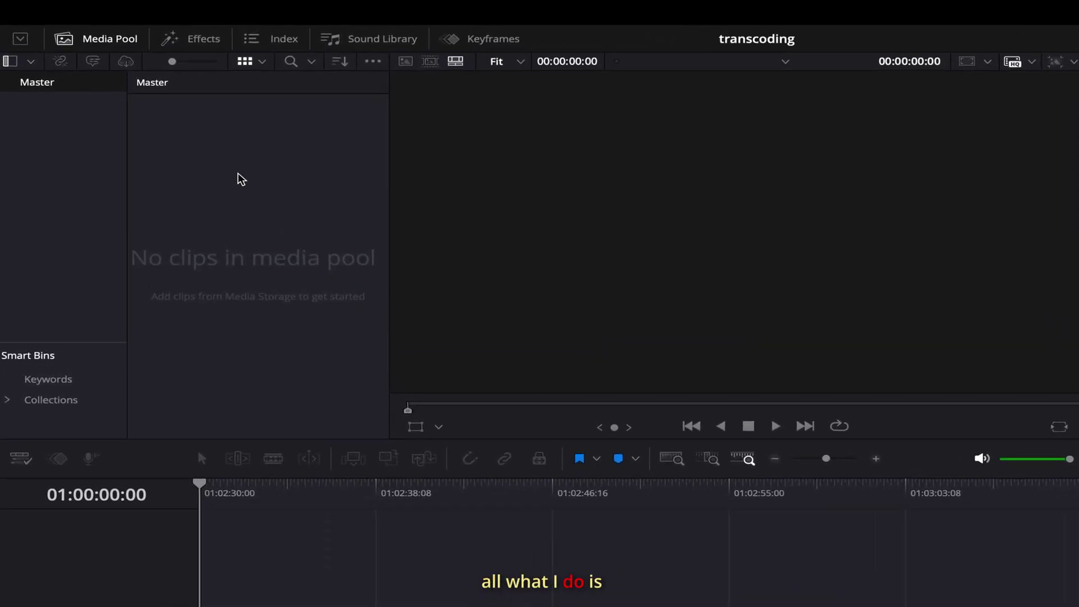
- Create a new bin named A001 in the Master bin of the media pool and open it
right_click(234, 162)
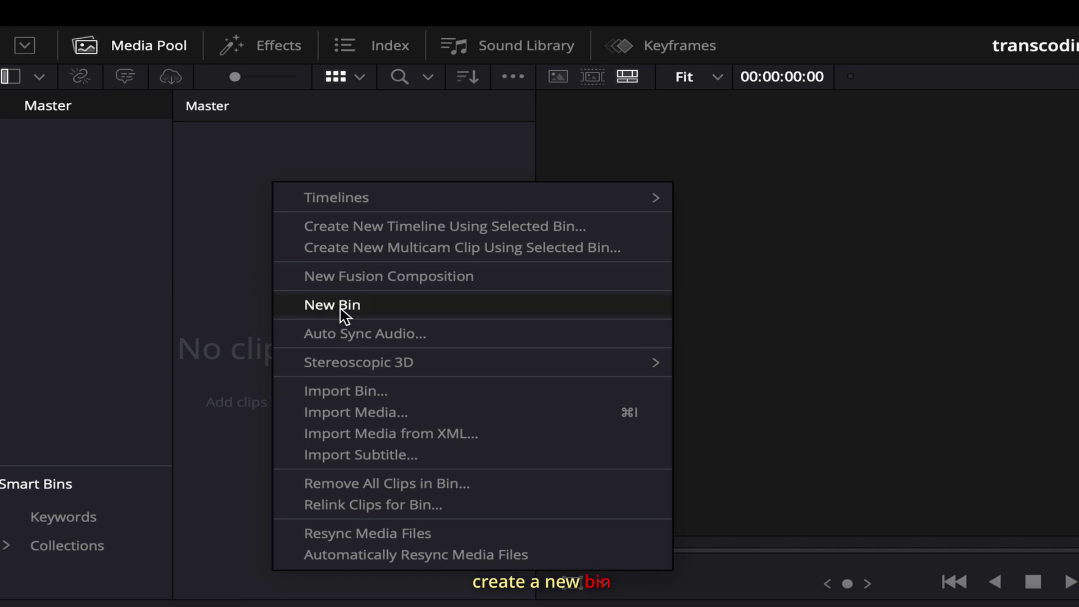
left_click(289, 260)
type("A00")
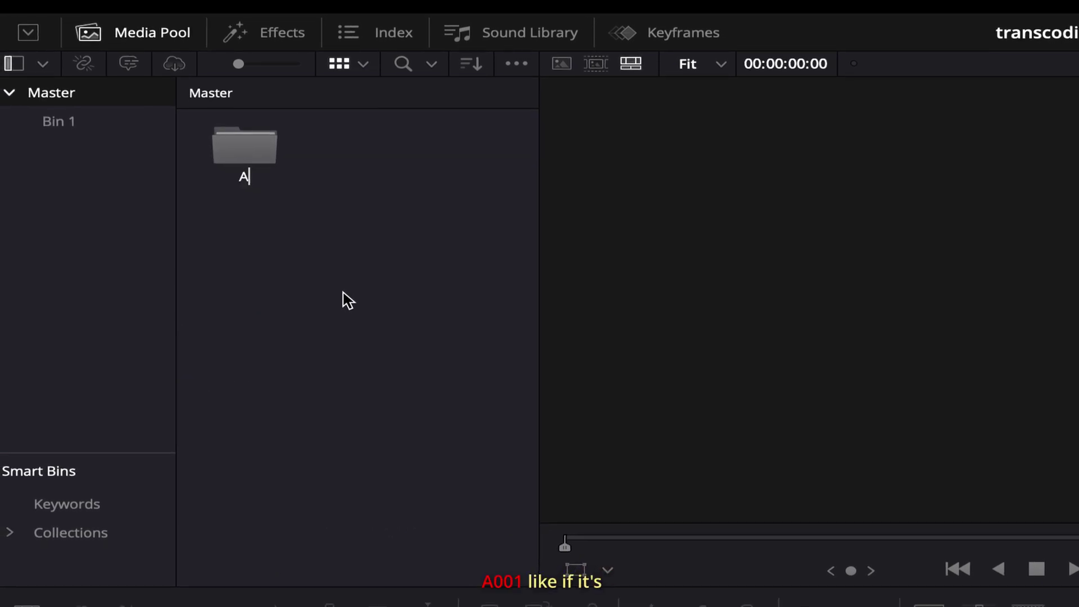
type("1")
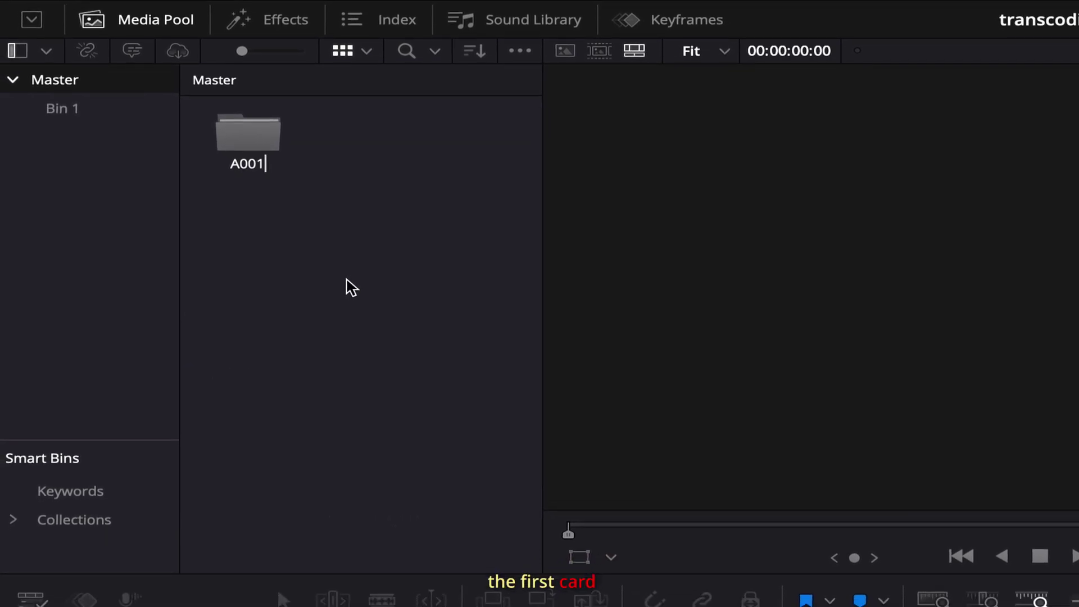
key("Return")
double_click(236, 139)
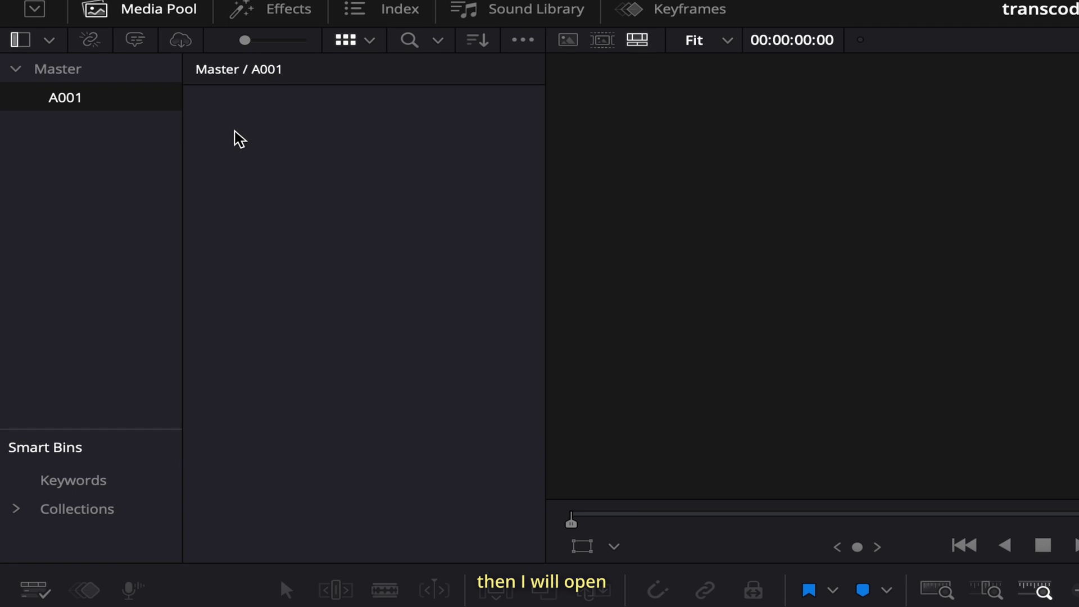
- Create an empty timeline named A001 inside the A001 bin, keeping the project settings
right_click(320, 149)
mouse_move(362, 168)
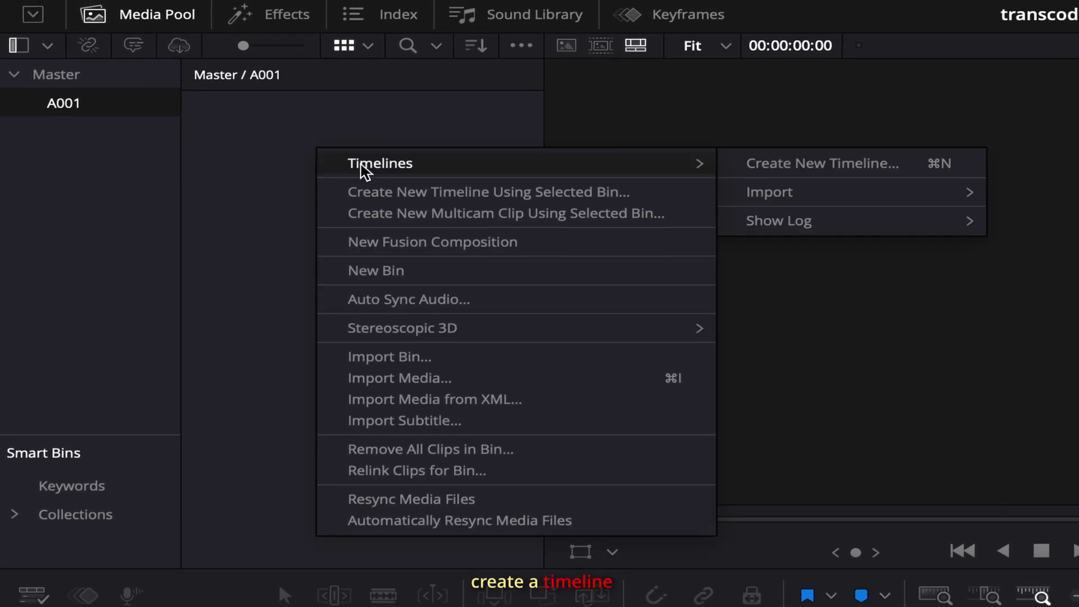
left_click(817, 174)
type("A0")
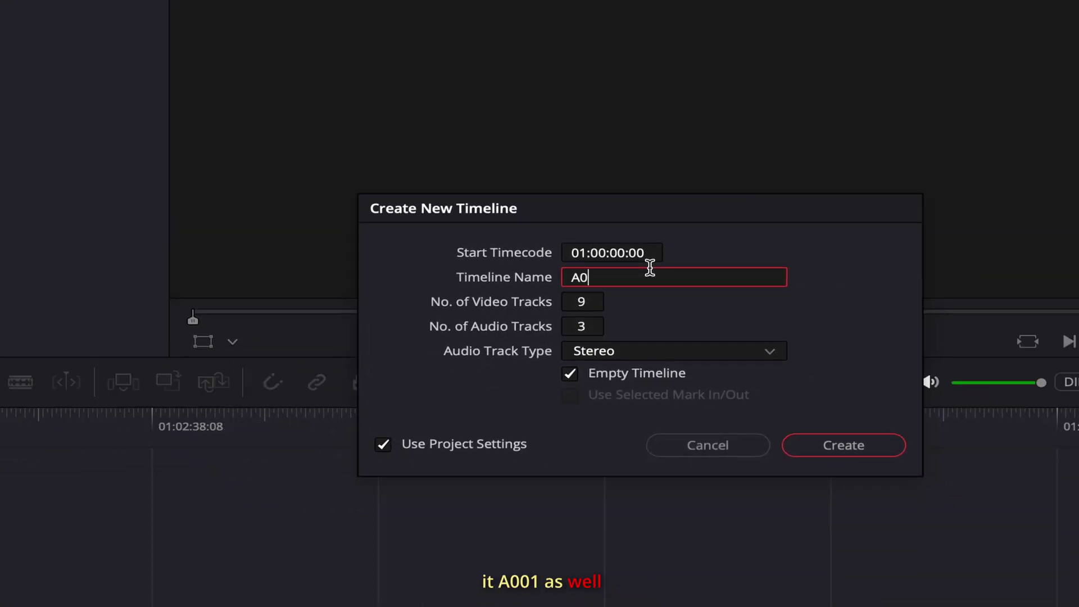
type("01")
key("Return")
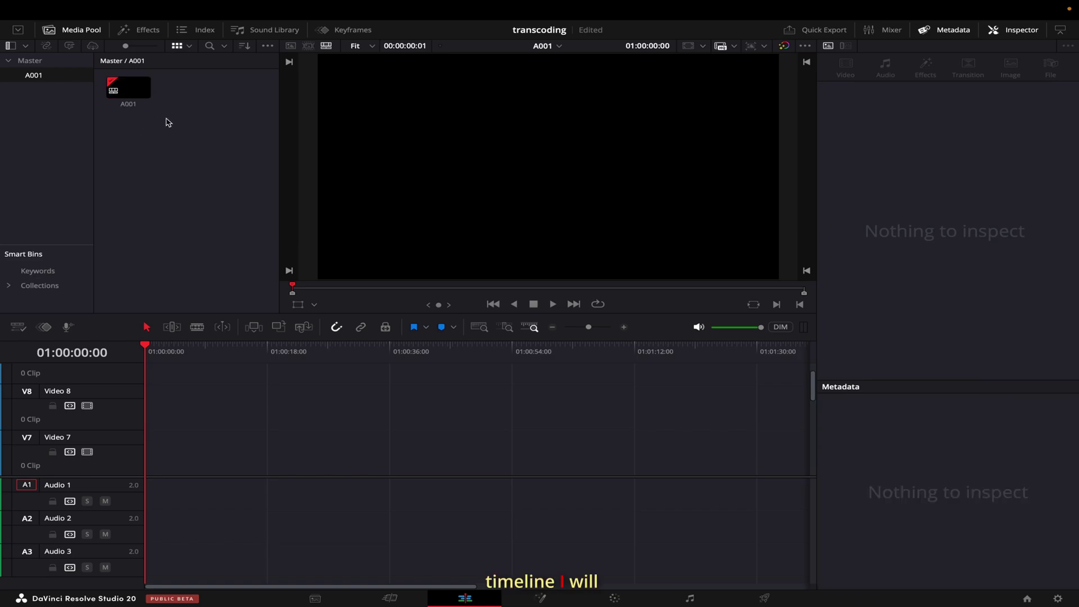
- Import everything in the inner A001ROKA folder from DAY01_07_04_2025, CAMERA_MEDIA_ORIGINALS, CAM_A_ALEXA_MINI_LF into the A001 bin
right_click(166, 120)
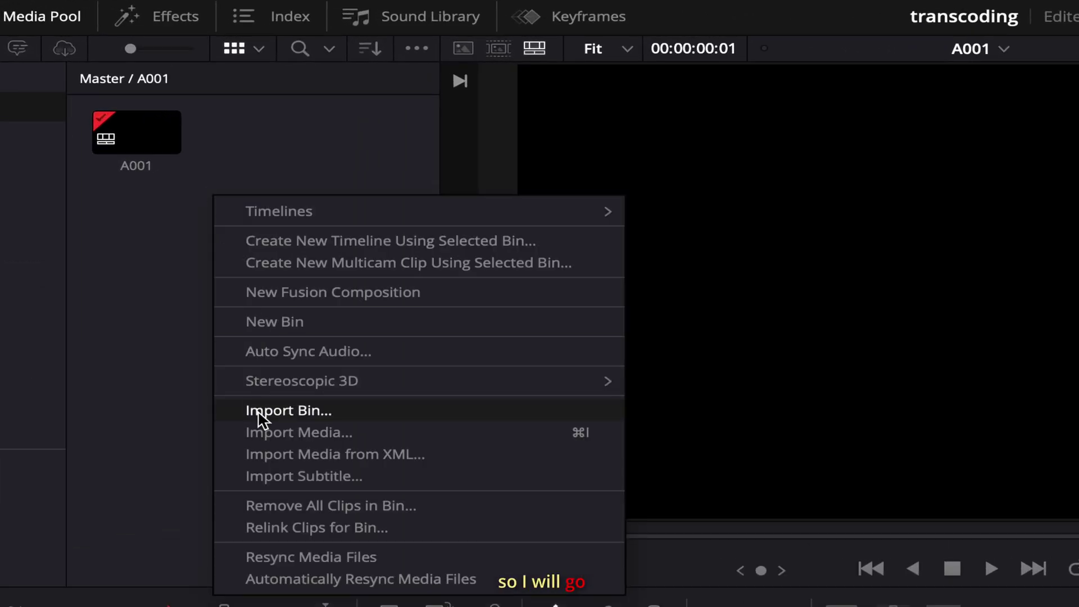
left_click(264, 433)
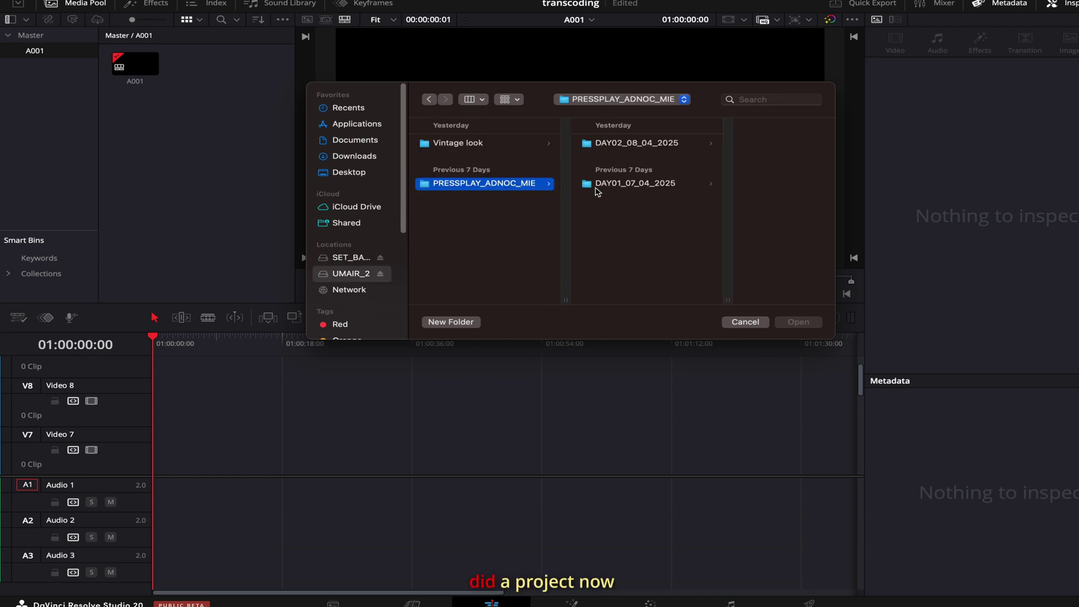
left_click(625, 186)
left_click(751, 145)
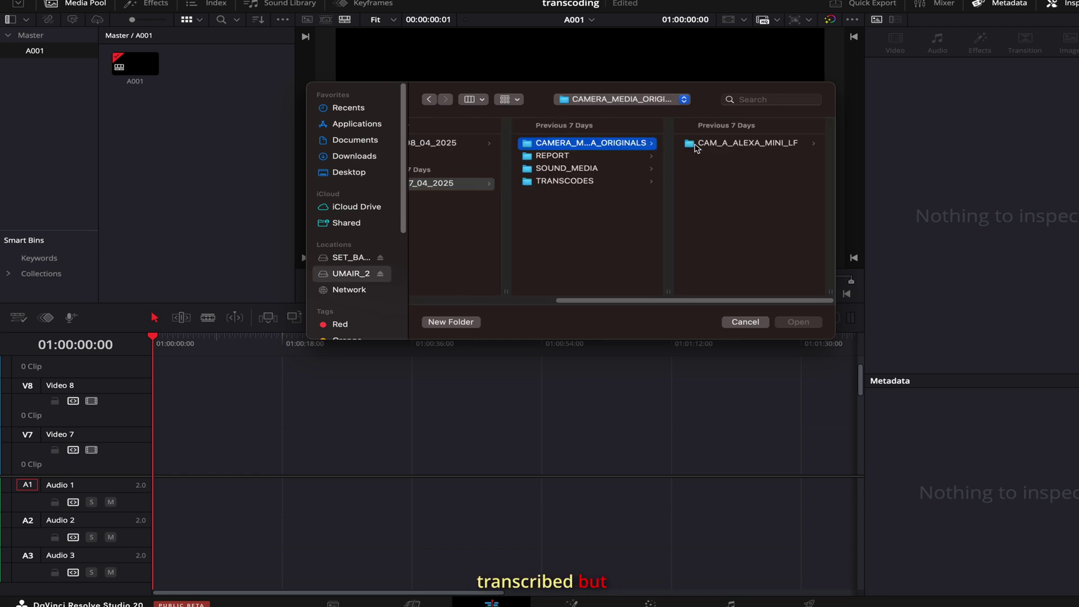
left_click(710, 145)
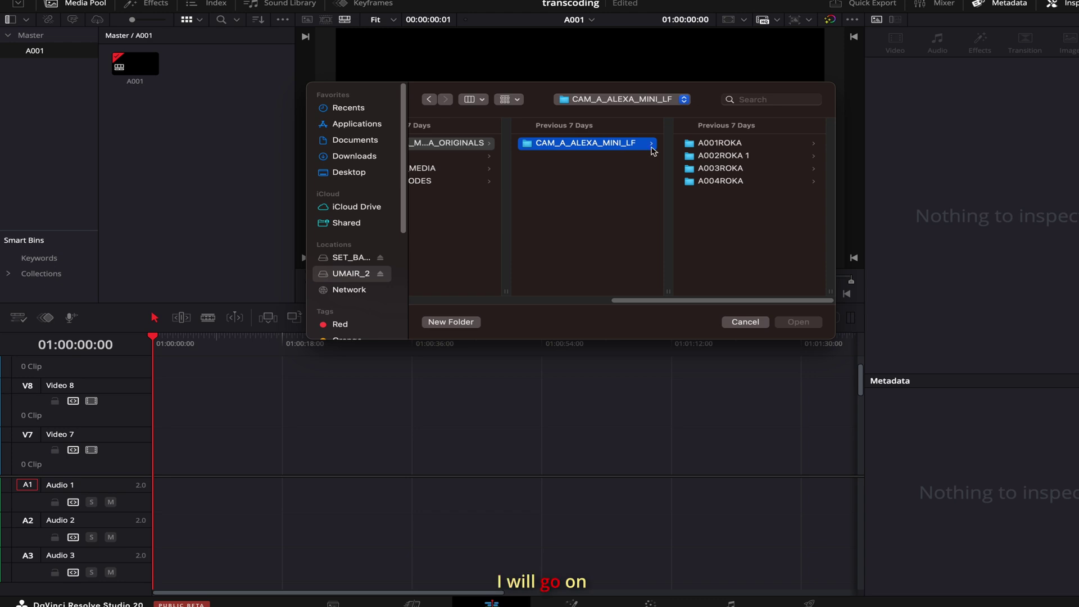
left_click(731, 144)
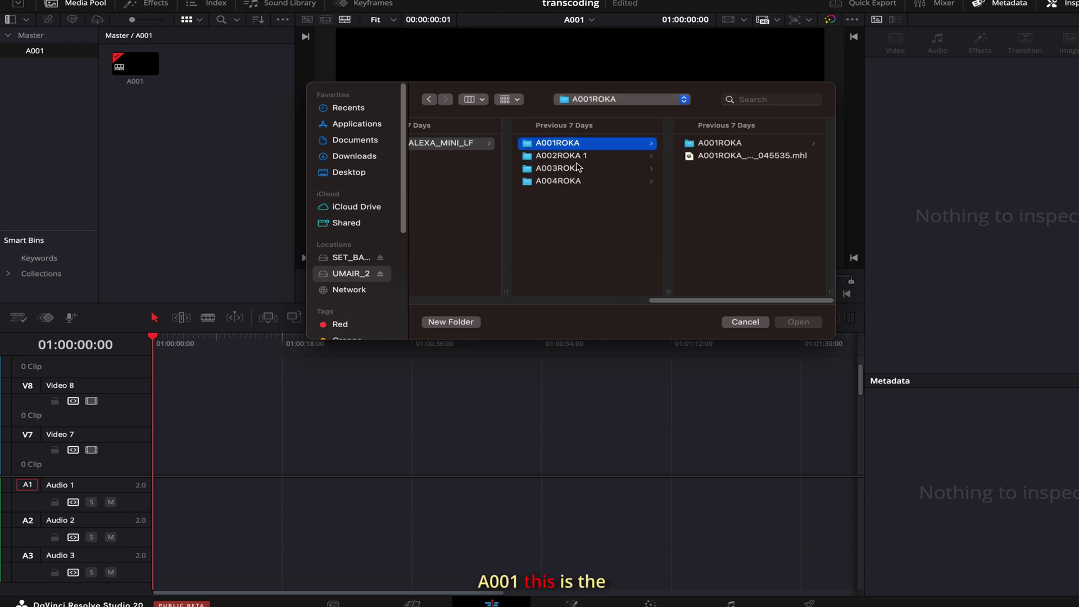
left_click(723, 144)
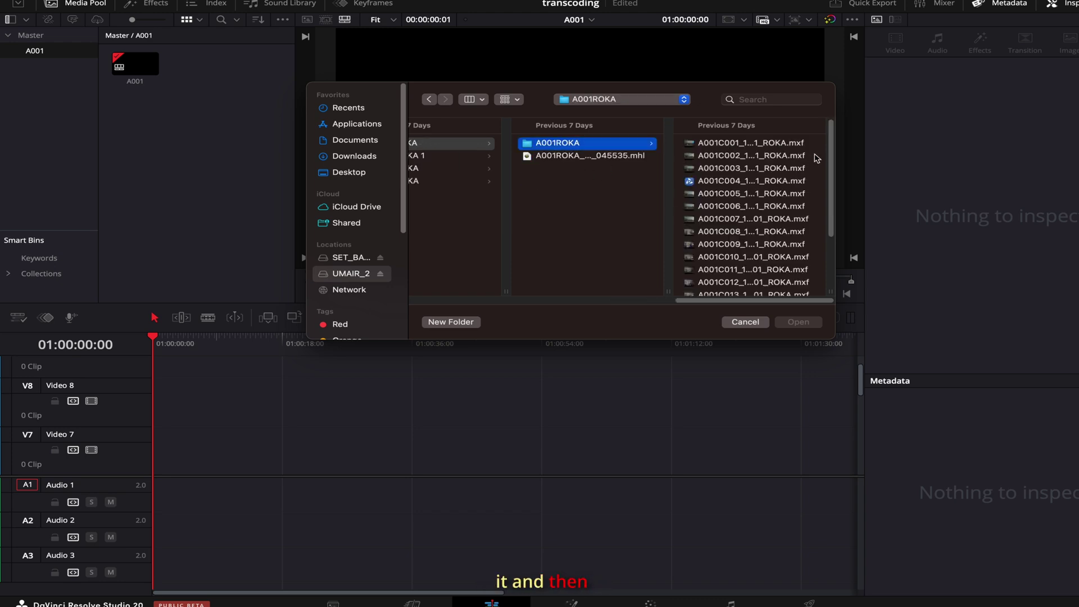
left_click_drag(750, 142, 552, 370)
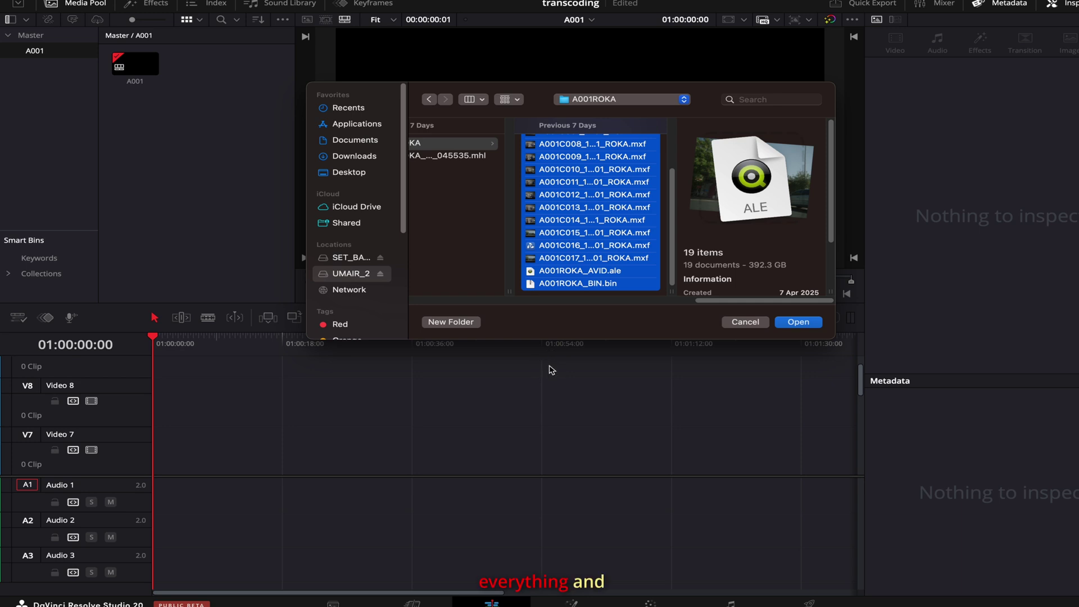
left_click(790, 323)
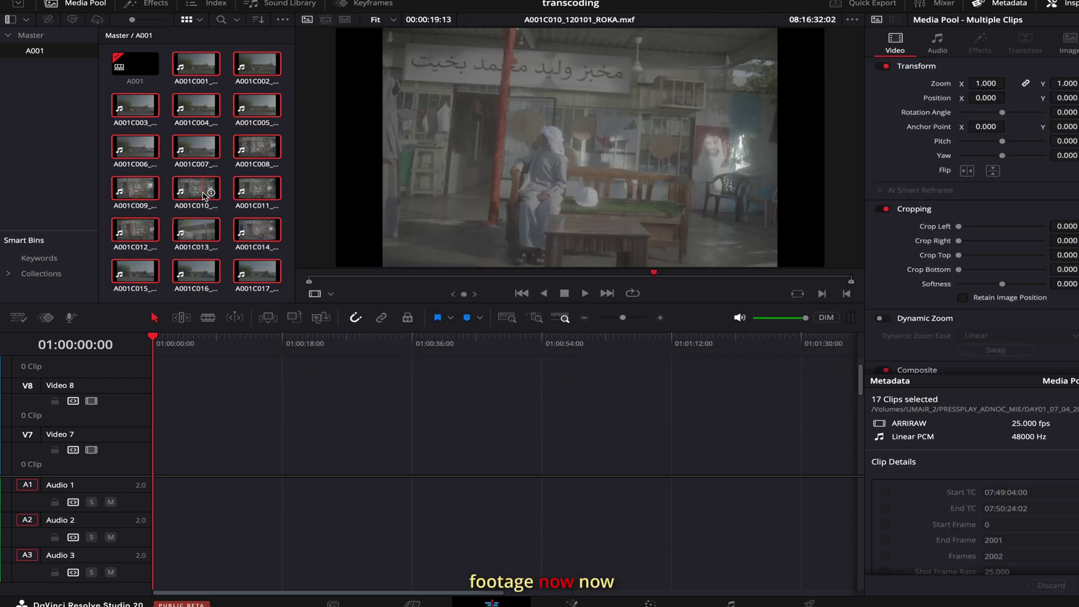
- Import all sound files from the PRESSPLAY-07-04-25 folder in DAY01's SOUND_MEDIA into the A001 bin
right_click(226, 283)
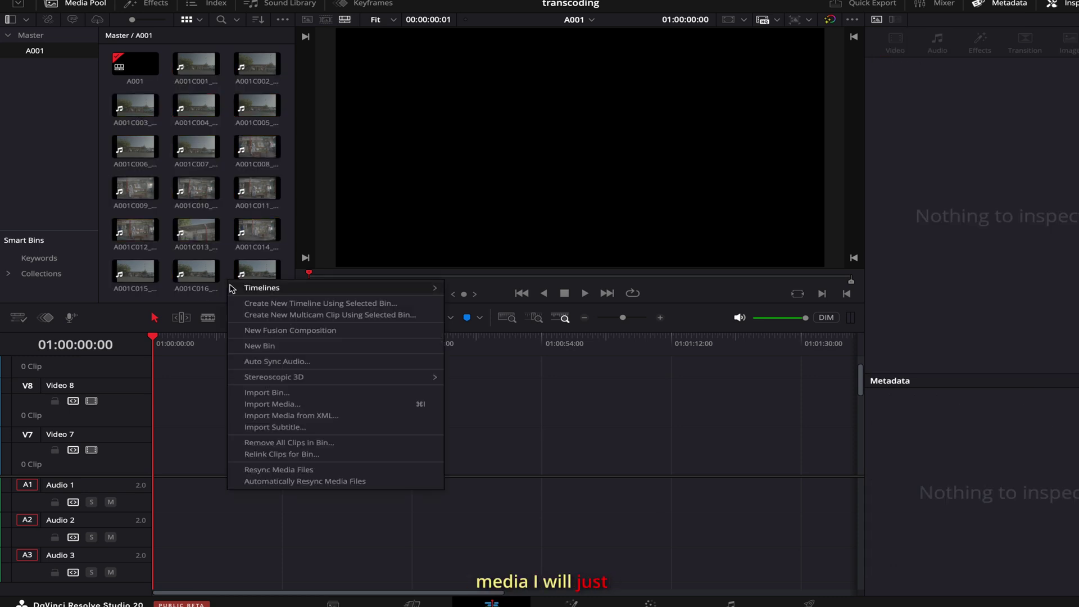
left_click(256, 404)
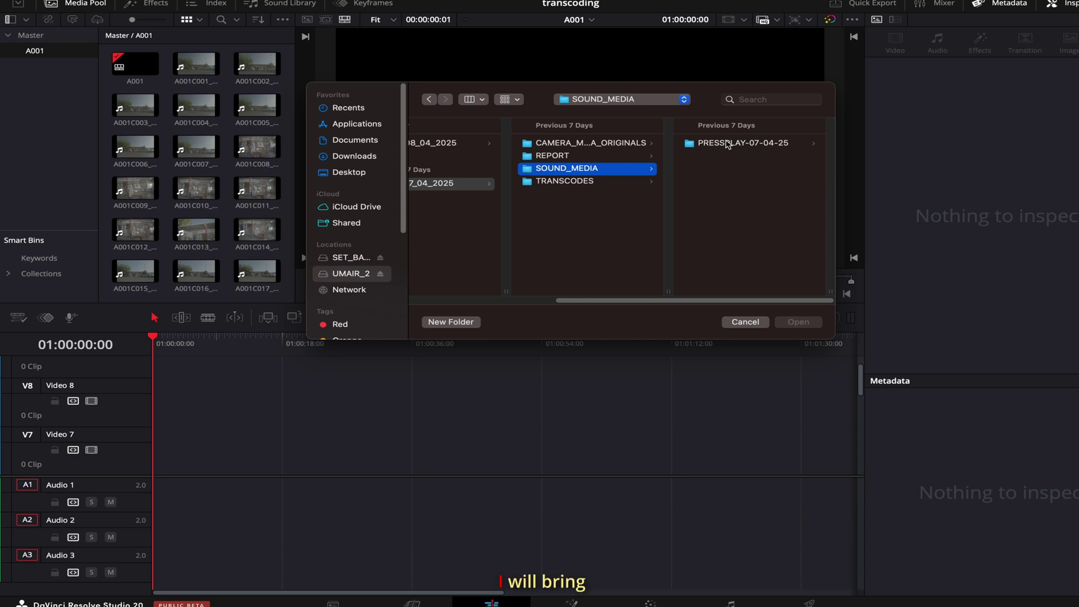
left_click(728, 144)
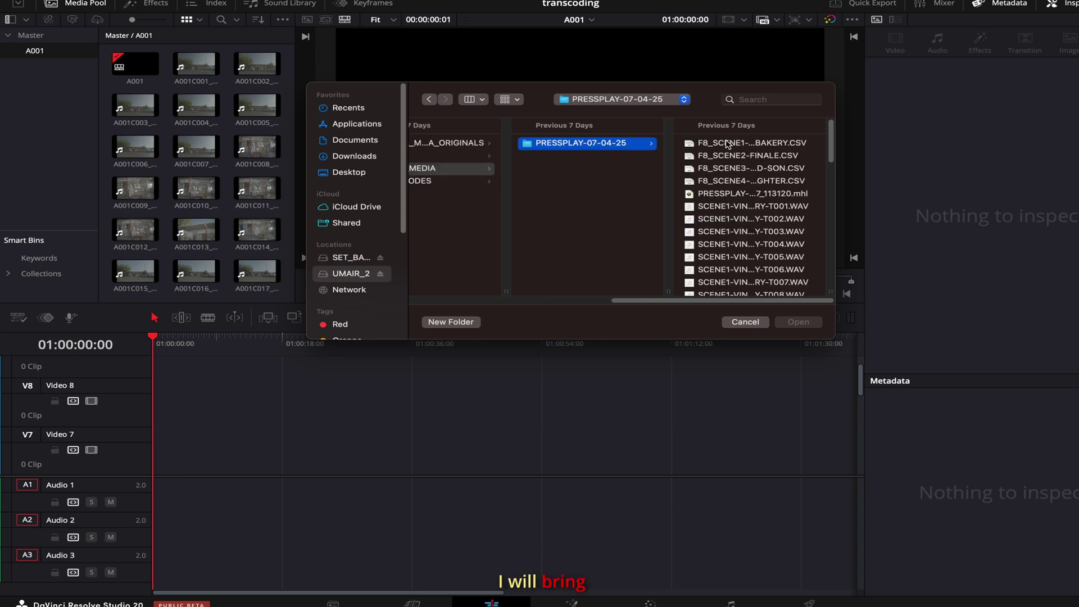
left_click(812, 145)
key("super+a")
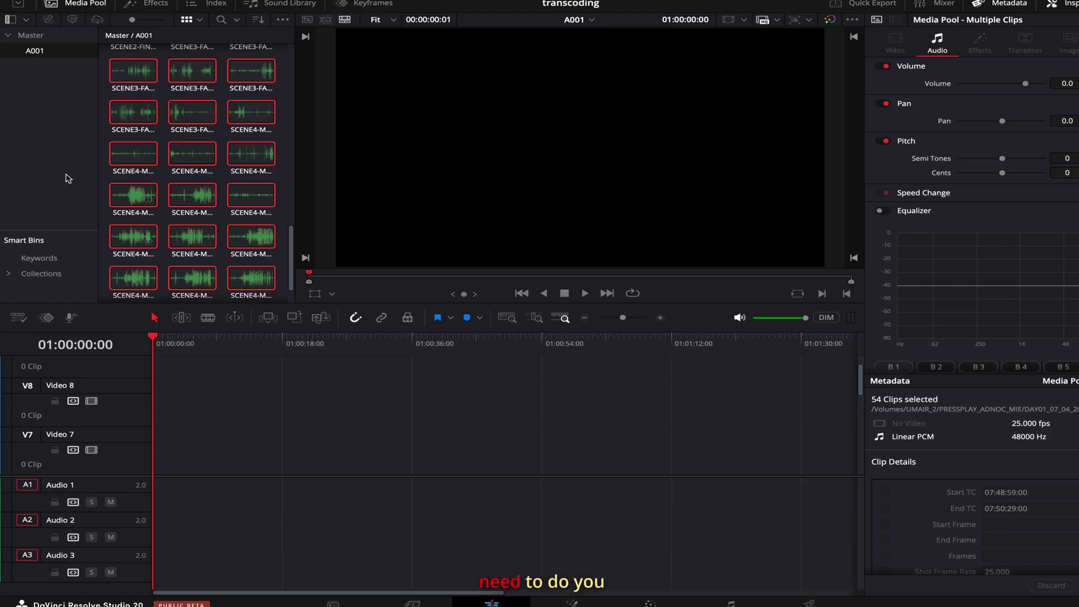
- Auto-sync the audio of all clips in the A001 bin except the A001 timeline, using Timecode
scroll(224, 177, "up", 10)
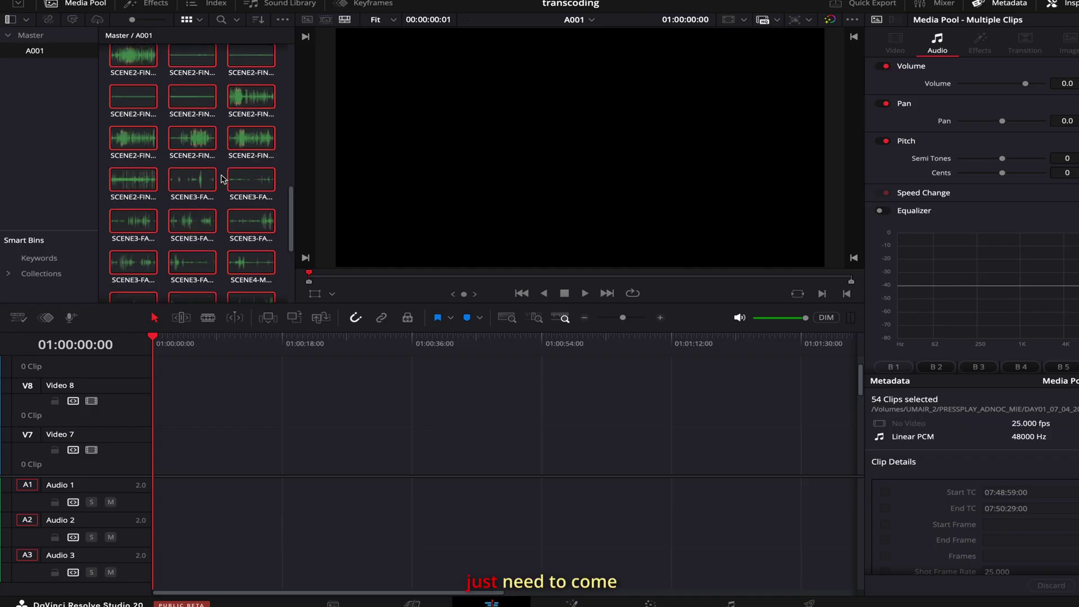
left_click(230, 142)
key("ctrl+a")
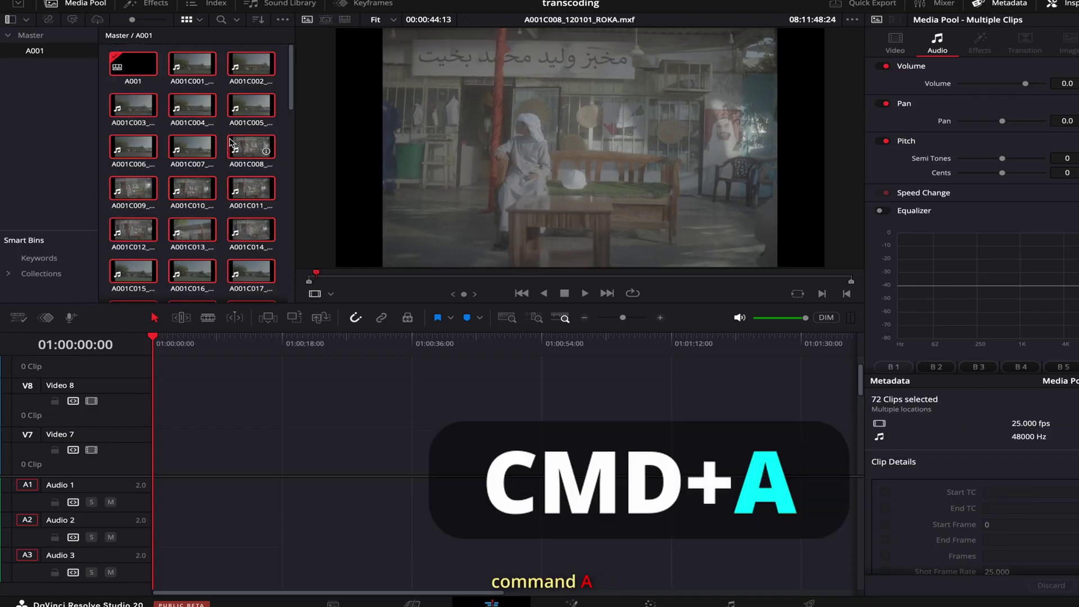
left_click(141, 67, "ctrl")
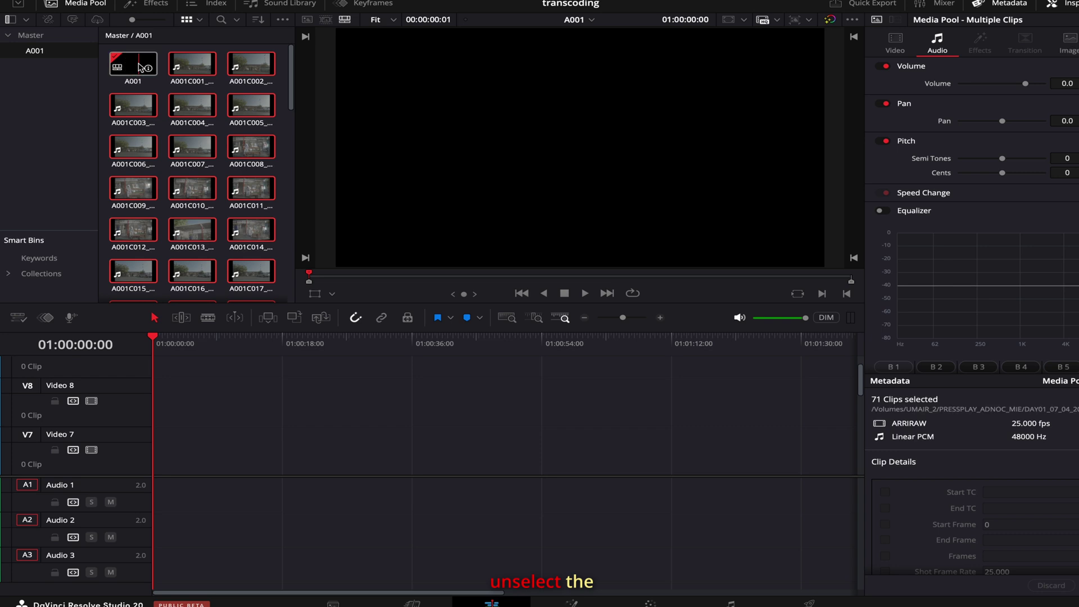
right_click(194, 111)
mouse_move(393, 297)
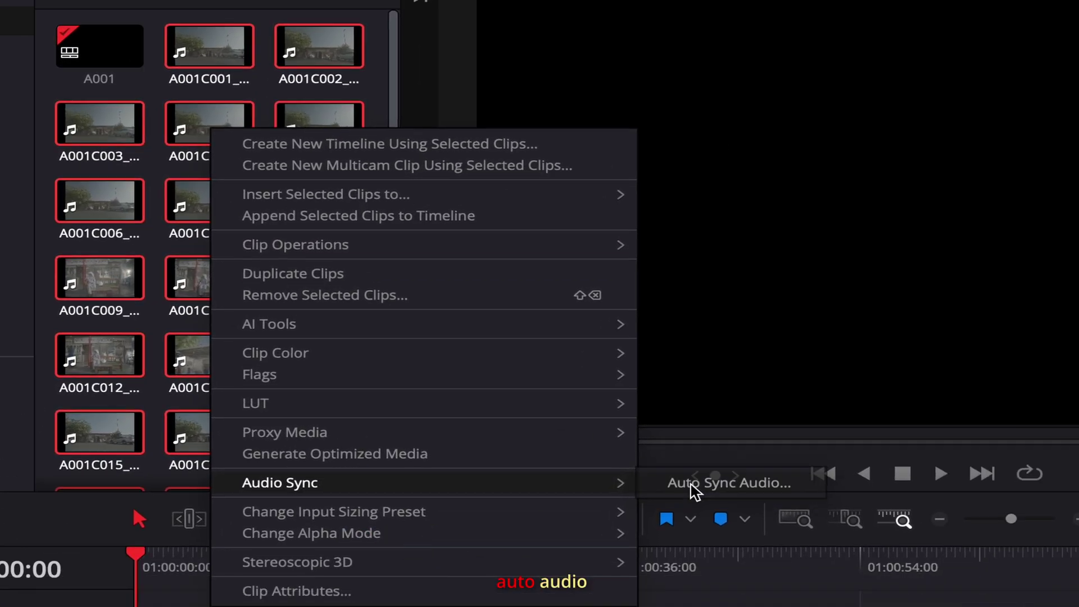
left_click(831, 533)
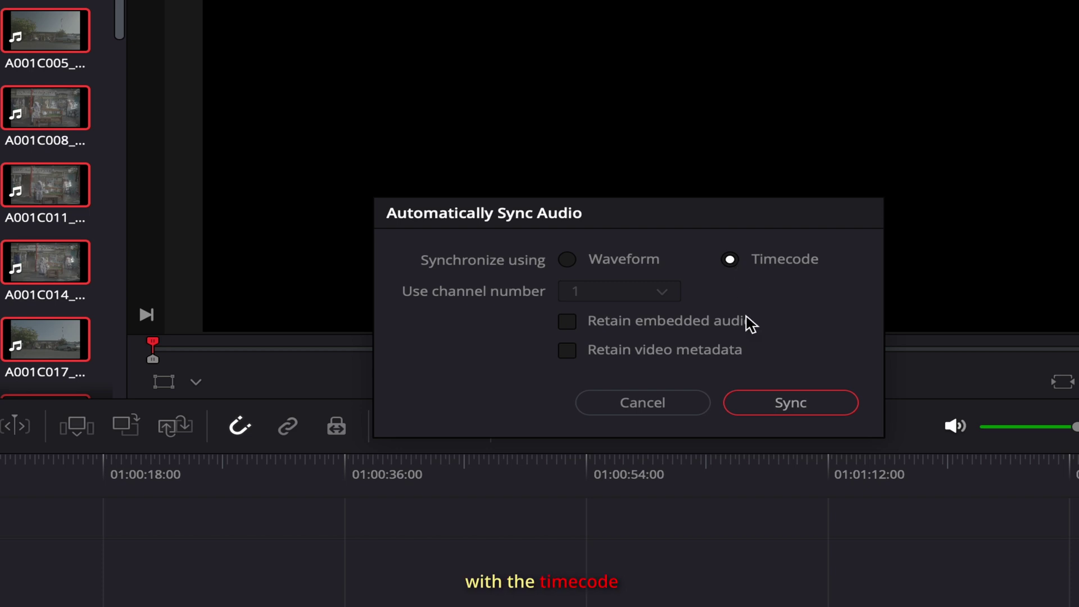
left_click(769, 409)
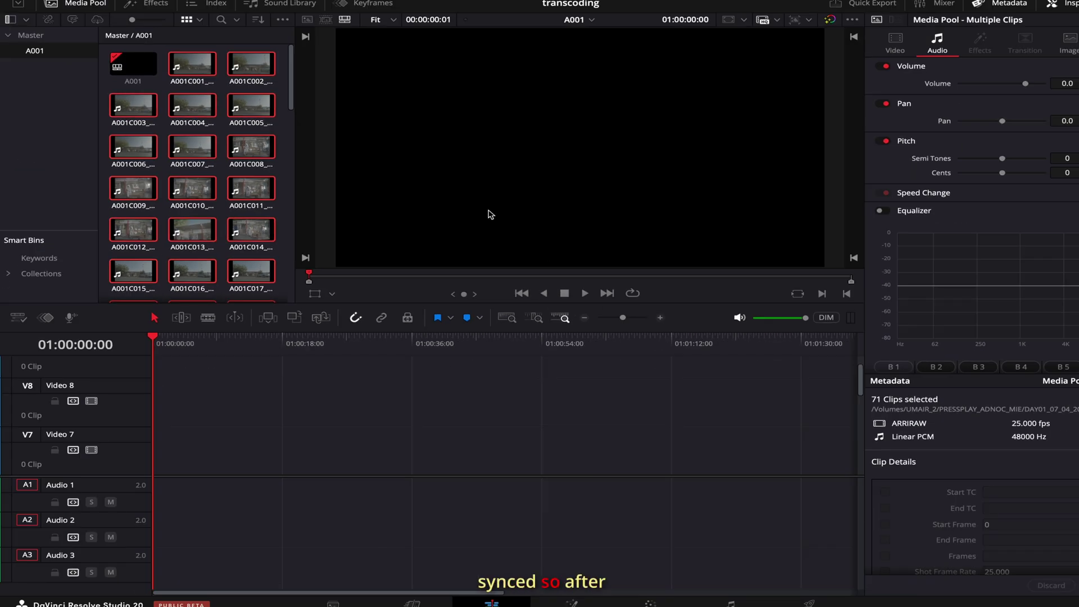
- Place the selected A001 camera clips at the start of the A001 timeline on Video 1
left_click(373, 547)
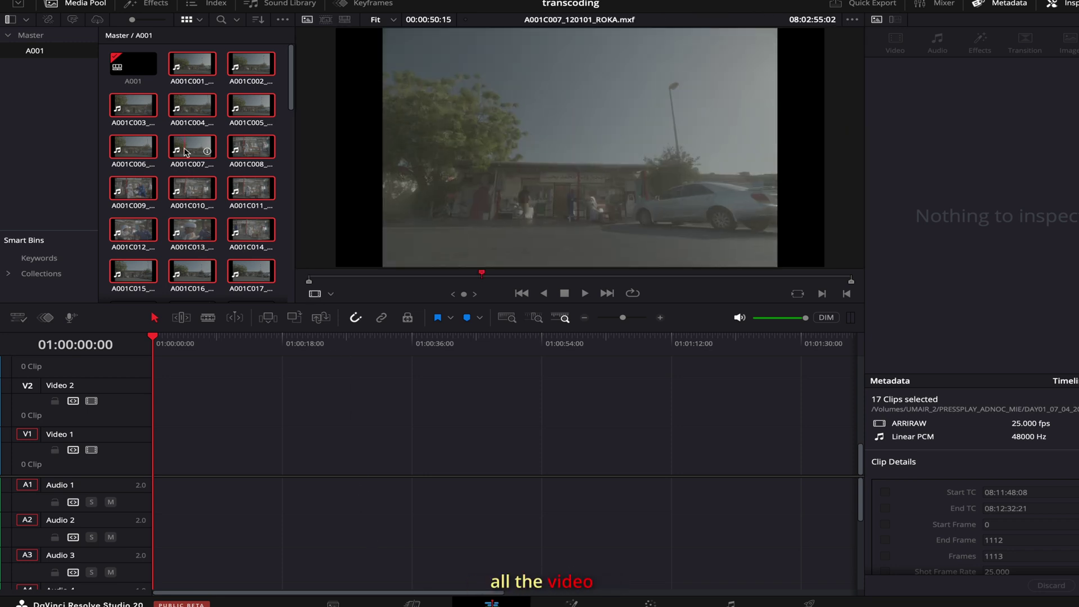
left_click_drag(188, 149, 163, 474)
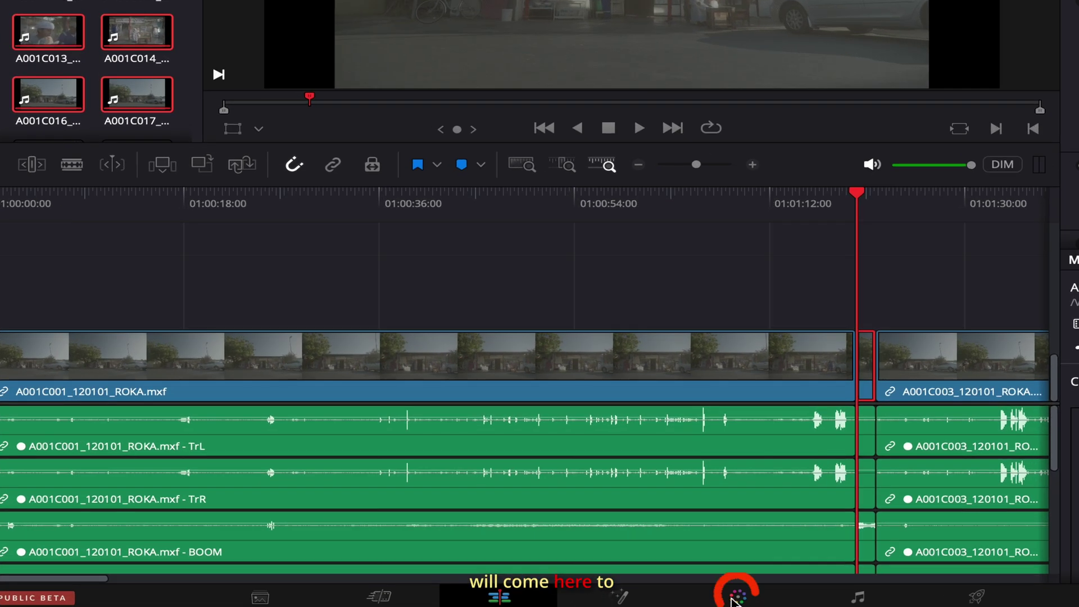
- Switch to the Color page, search the effects for "COL" and add a Color Space Transform node after node 01
left_click(733, 599)
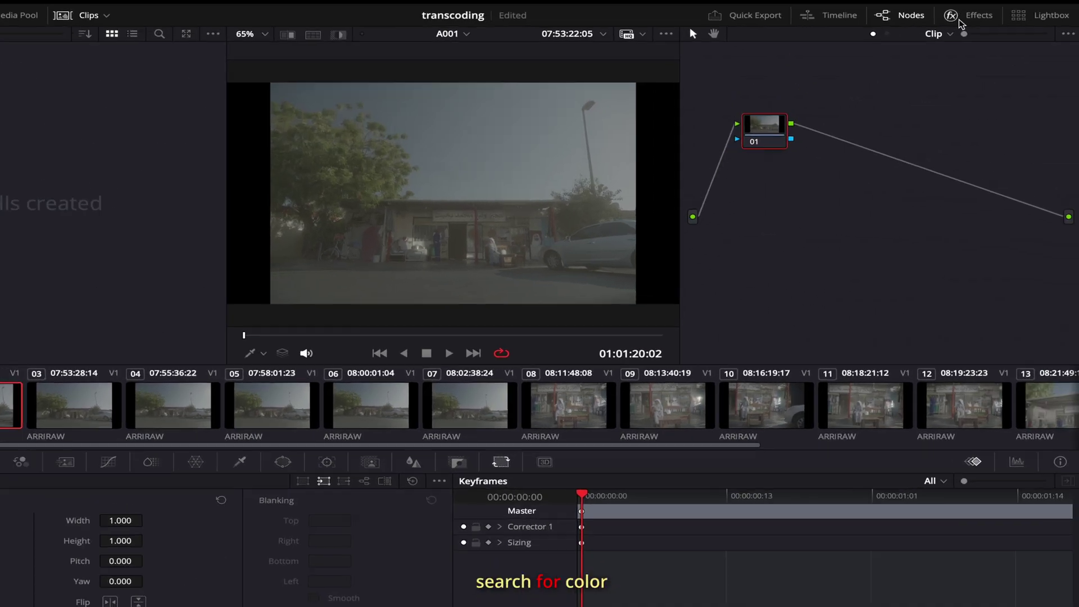
left_click(978, 19)
left_click(1046, 31)
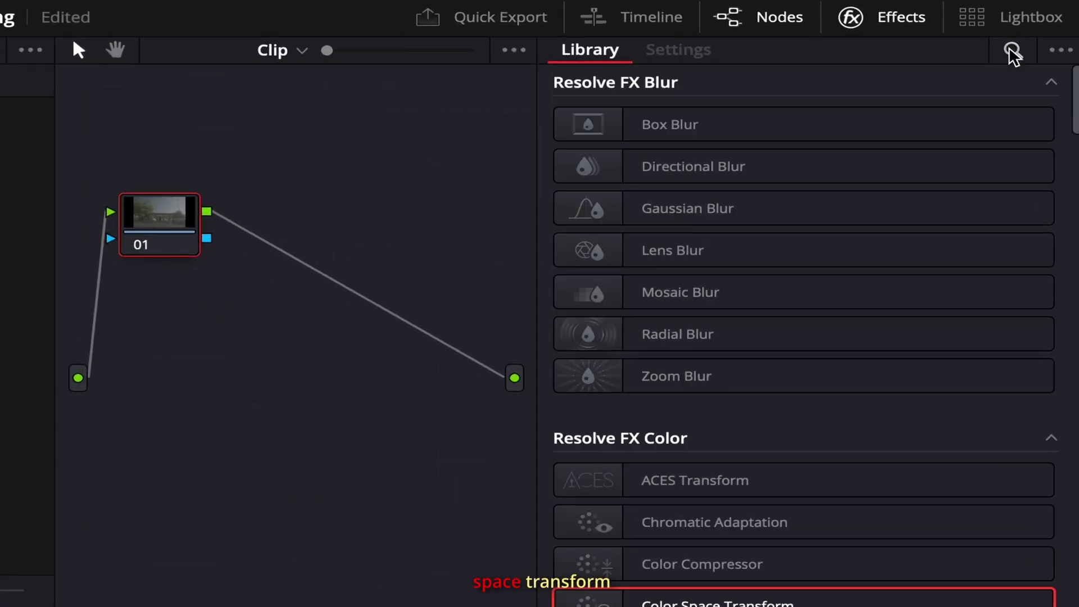
left_click(1014, 52)
type("COL")
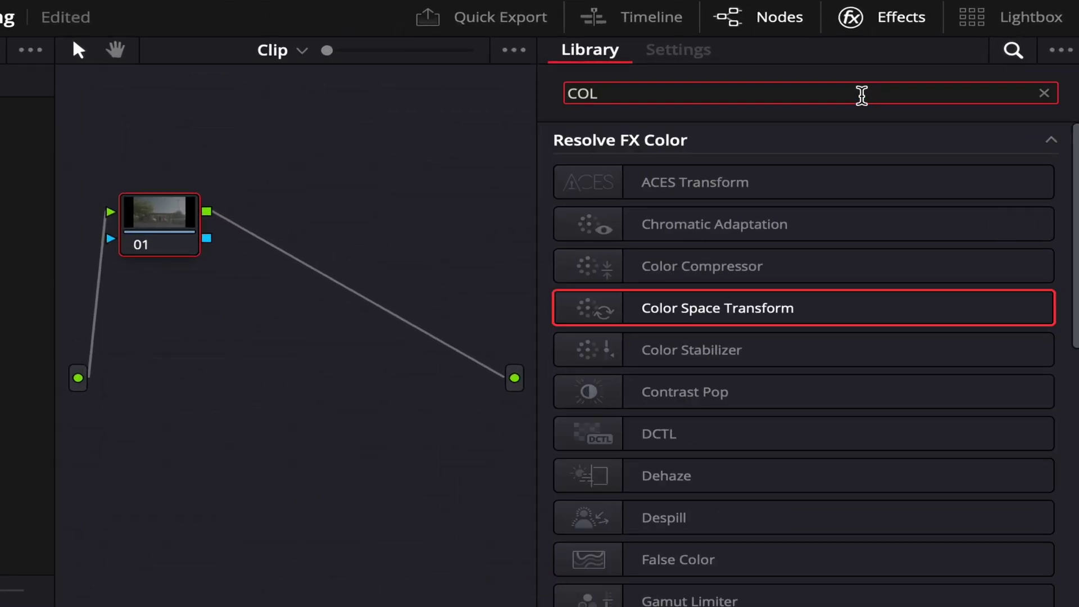
left_click_drag(682, 311, 336, 292)
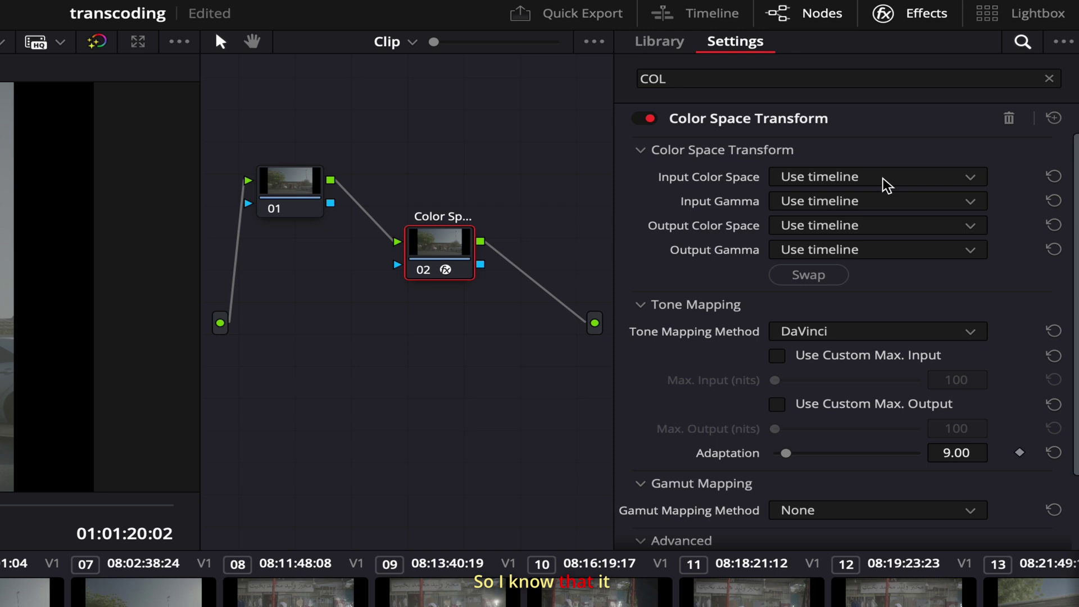
- Set the Color Space Transform's Input Color Space to ARRI Wide Gamut 3 and Input Gamma to ARRI LogC3
left_click(855, 207)
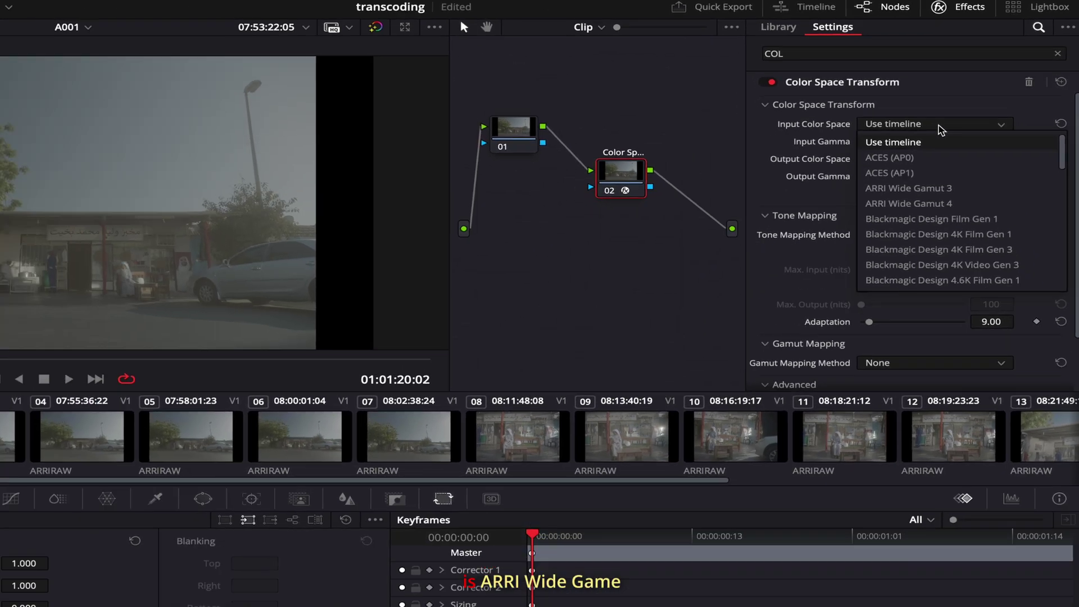
left_click(916, 188)
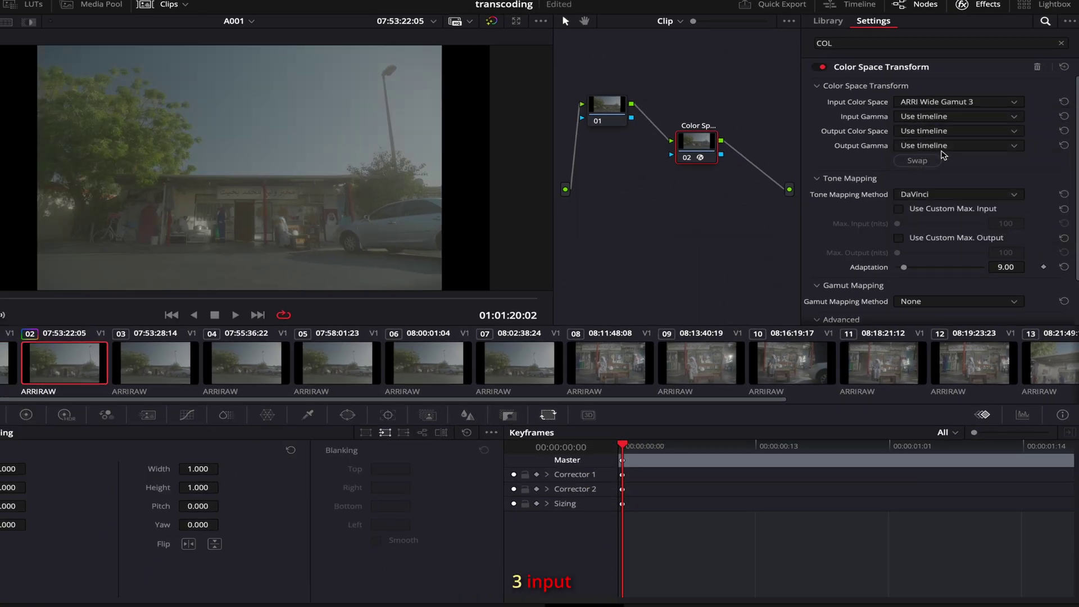
left_click(921, 119)
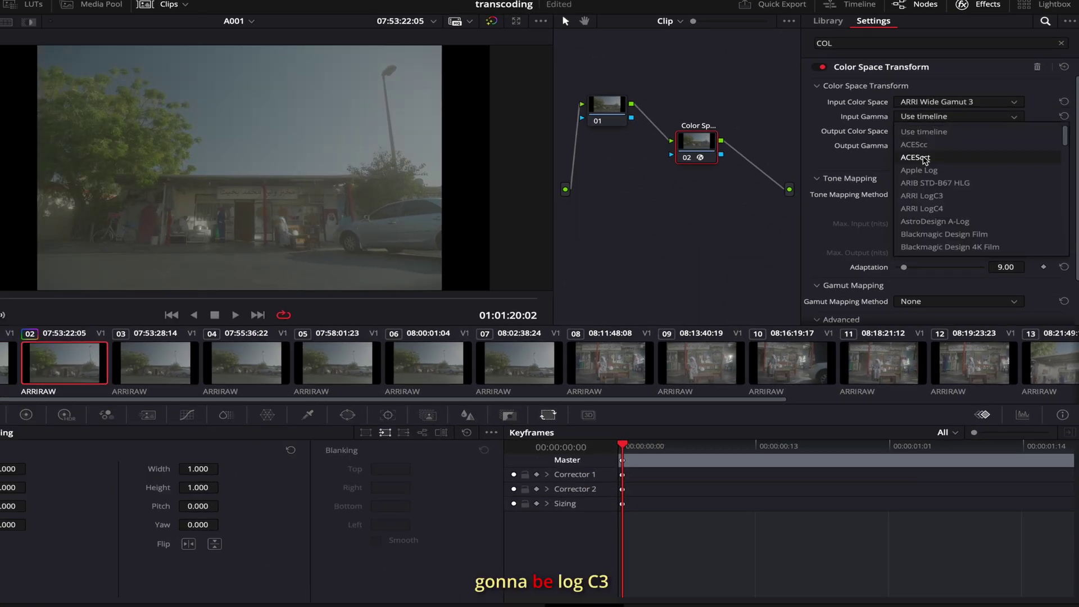
left_click(920, 196)
- Set the Color Space Transform's Output Color Space to Rec.709 and Output Gamma to Gamma 2.4
left_click(928, 131)
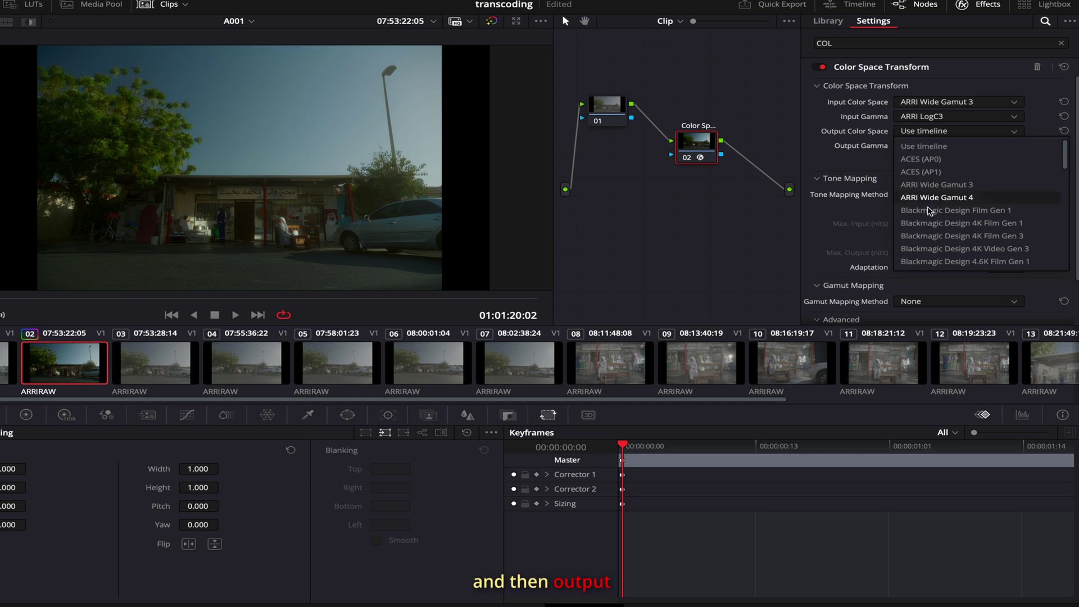
scroll(933, 219, "down", 10)
scroll(929, 214, "up", 3)
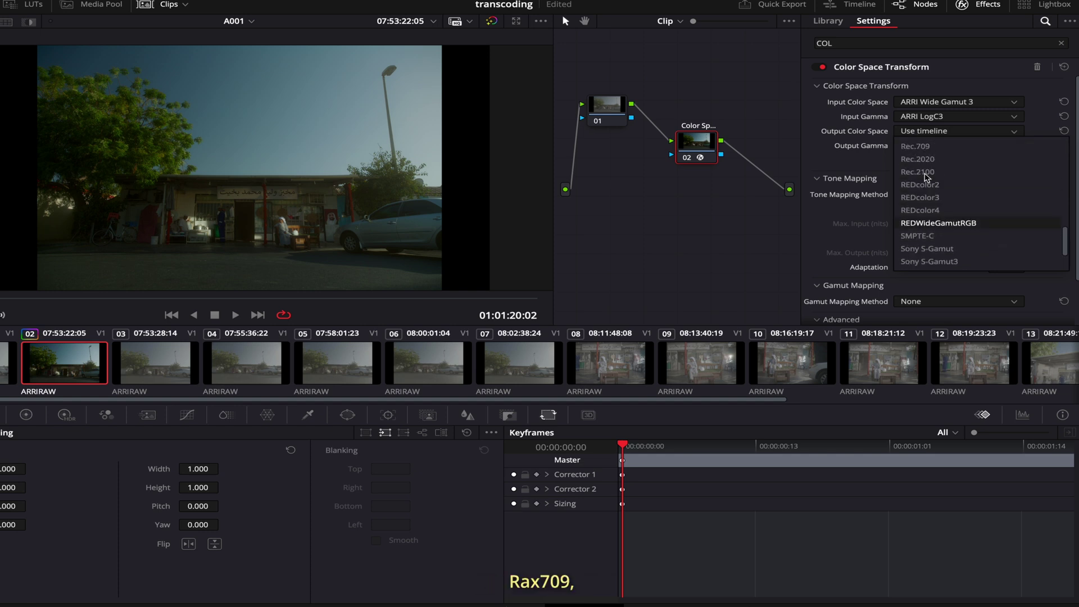
left_click(923, 187)
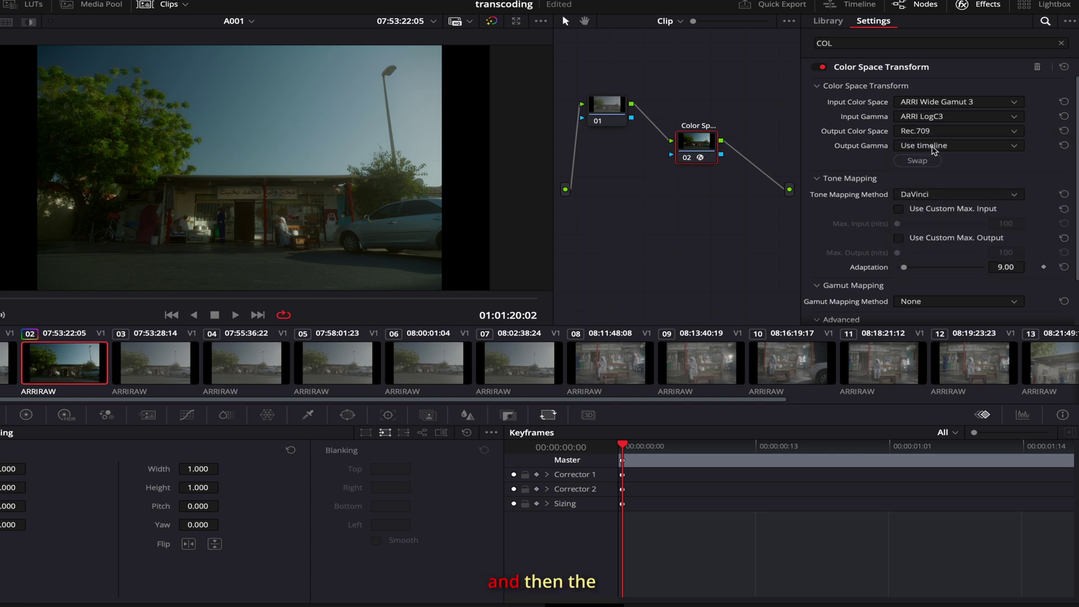
left_click(932, 147)
scroll(933, 213, "down", 10)
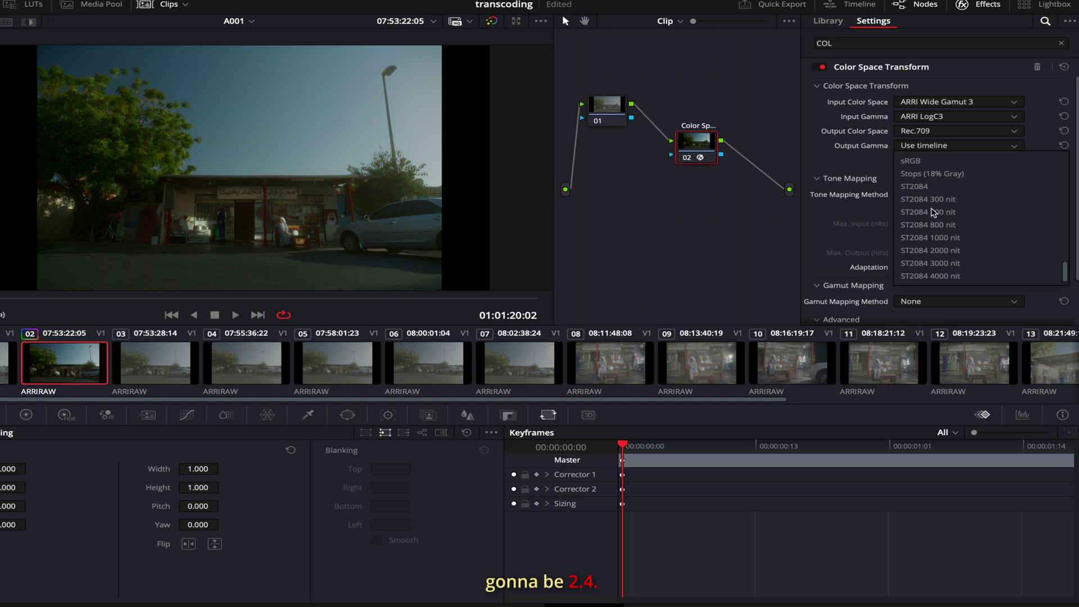
scroll(933, 213, "up", 5)
left_click(930, 213)
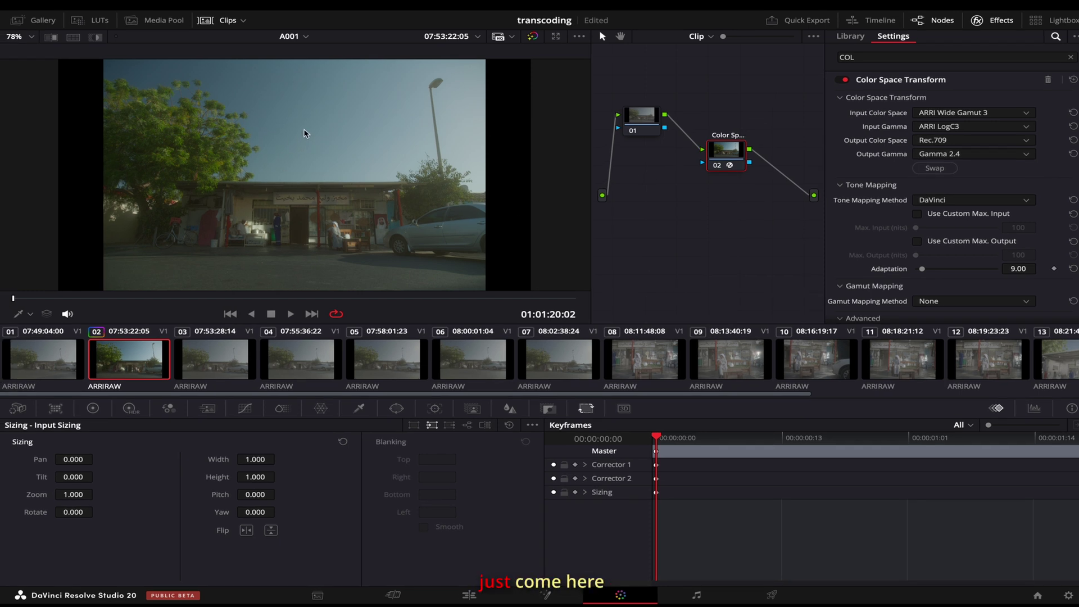
- Grab a still of graded clip 02 and show it in the Gallery
right_click(303, 133)
left_click(333, 138)
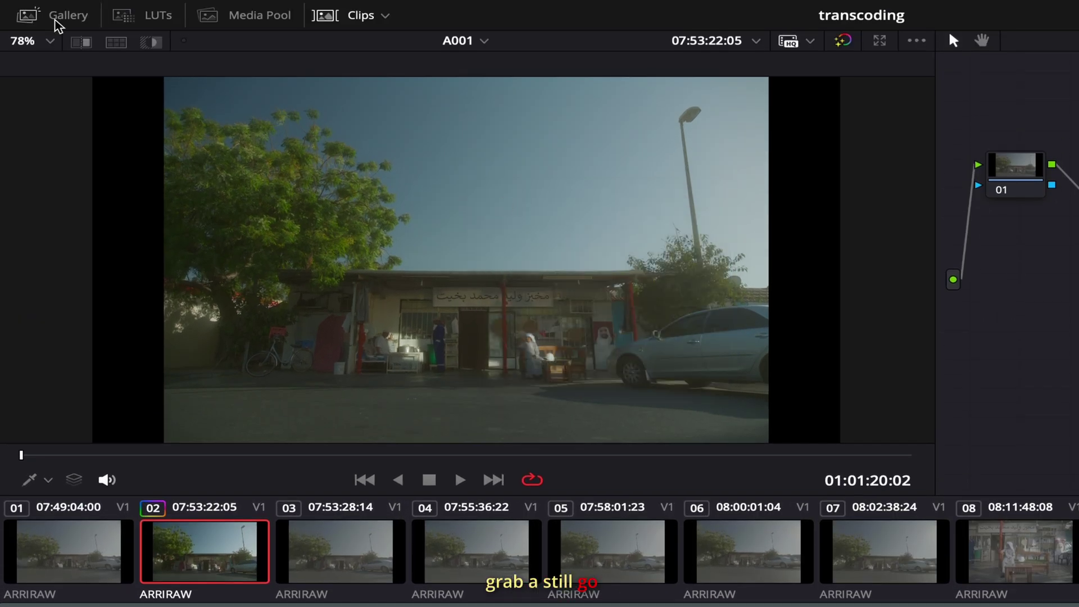
left_click(56, 17)
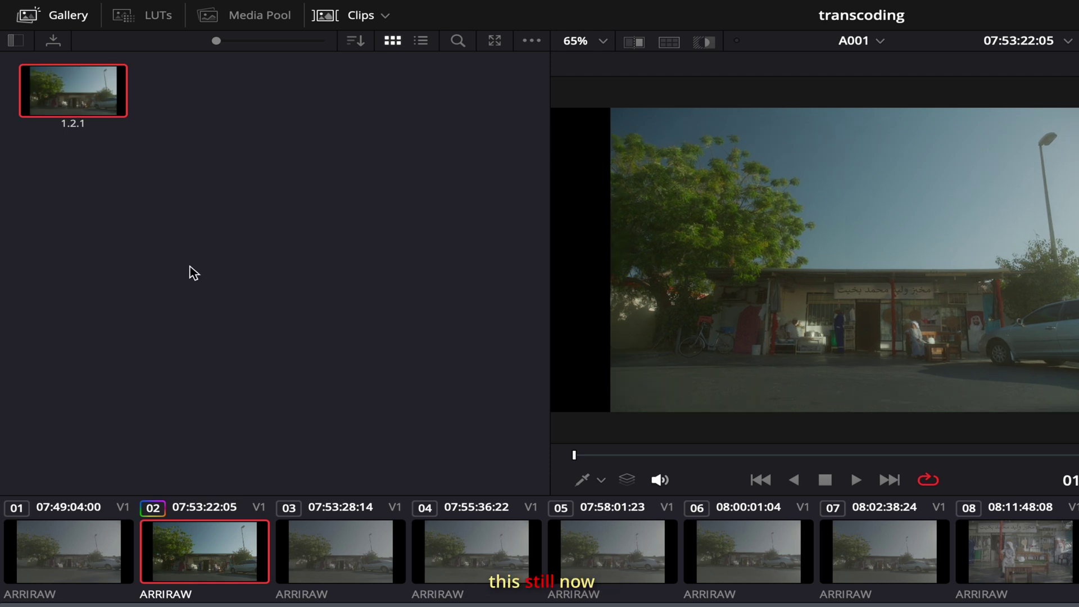
- Select all clips in the A001 timeline and apply the grade from the Gallery still to them
left_click(374, 569)
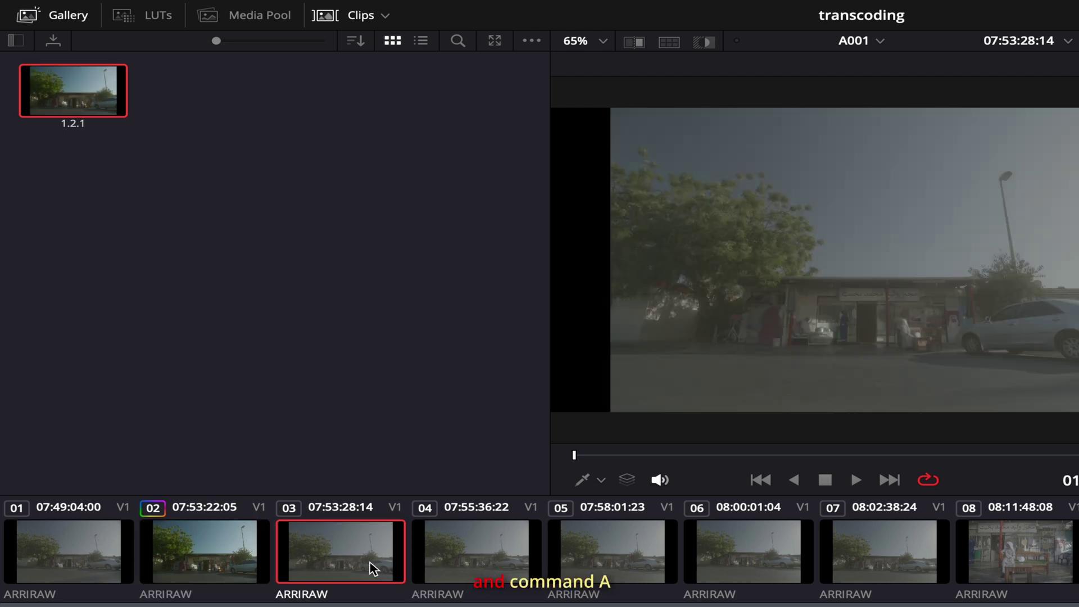
key("super+a")
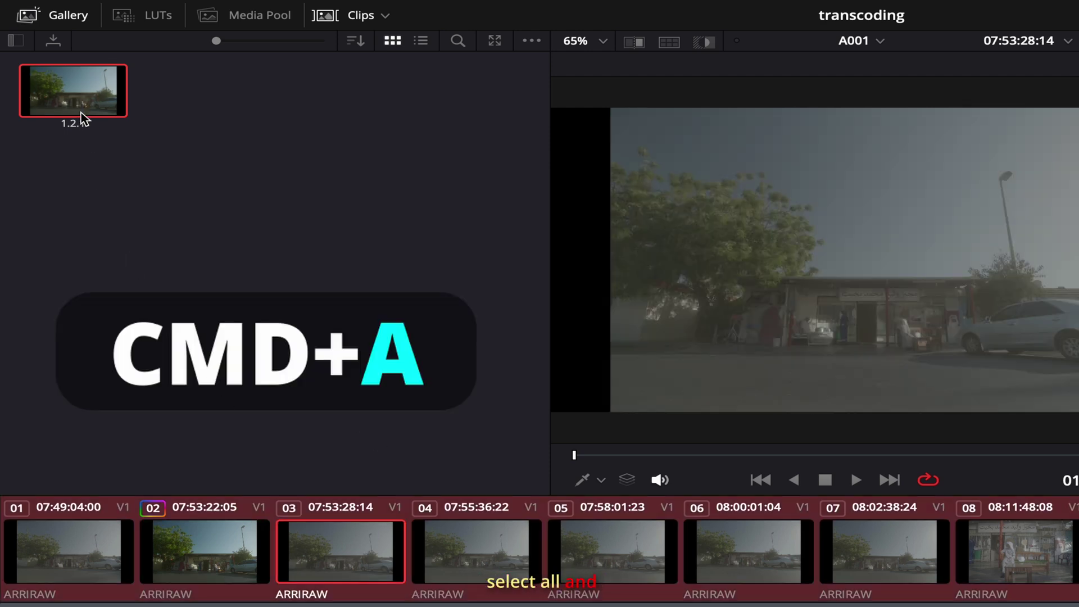
right_click(73, 92)
left_click(130, 145)
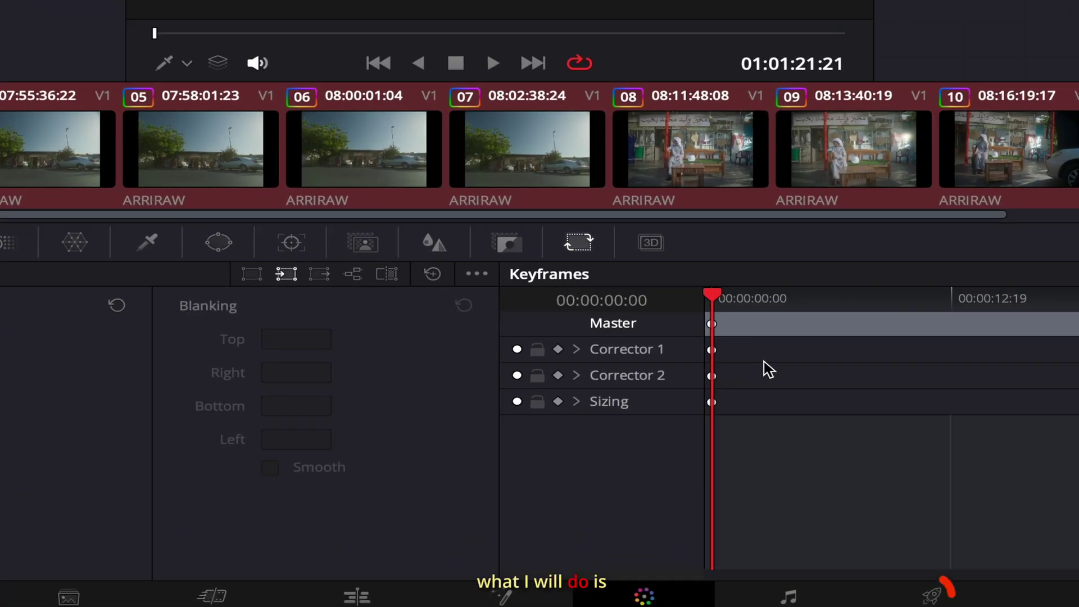
- On the Deliver page, set the custom export to render individual clips with filenames using the source name
left_click(931, 596)
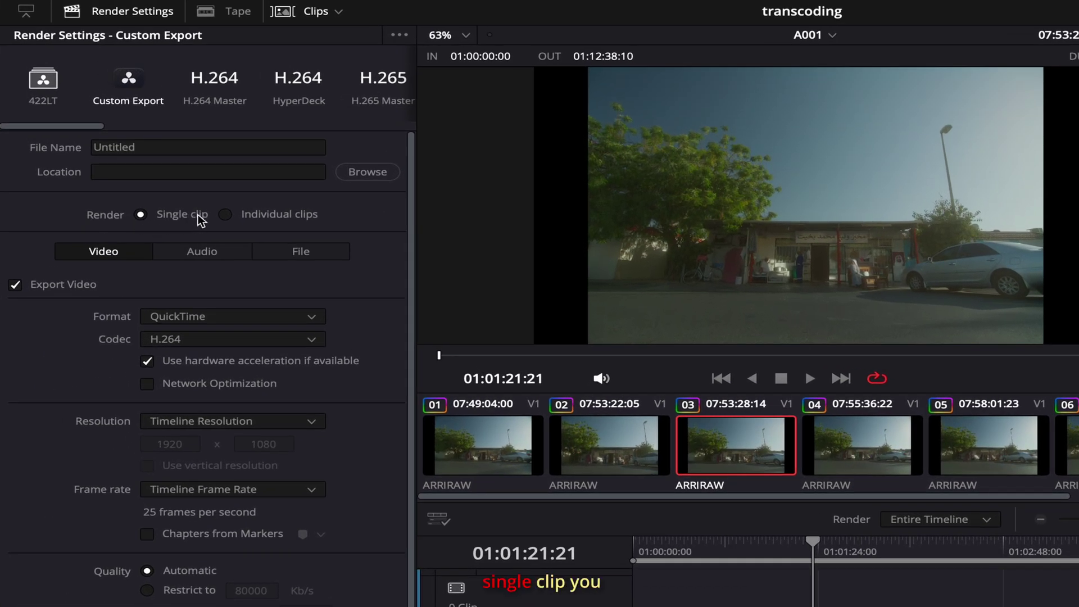
left_click(226, 215)
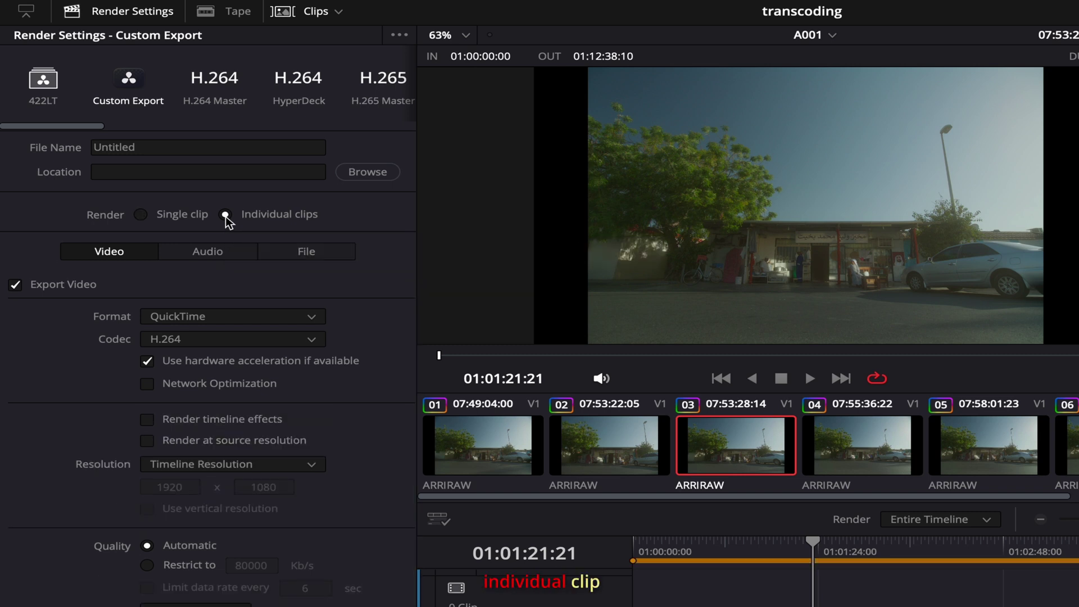
left_click(304, 254)
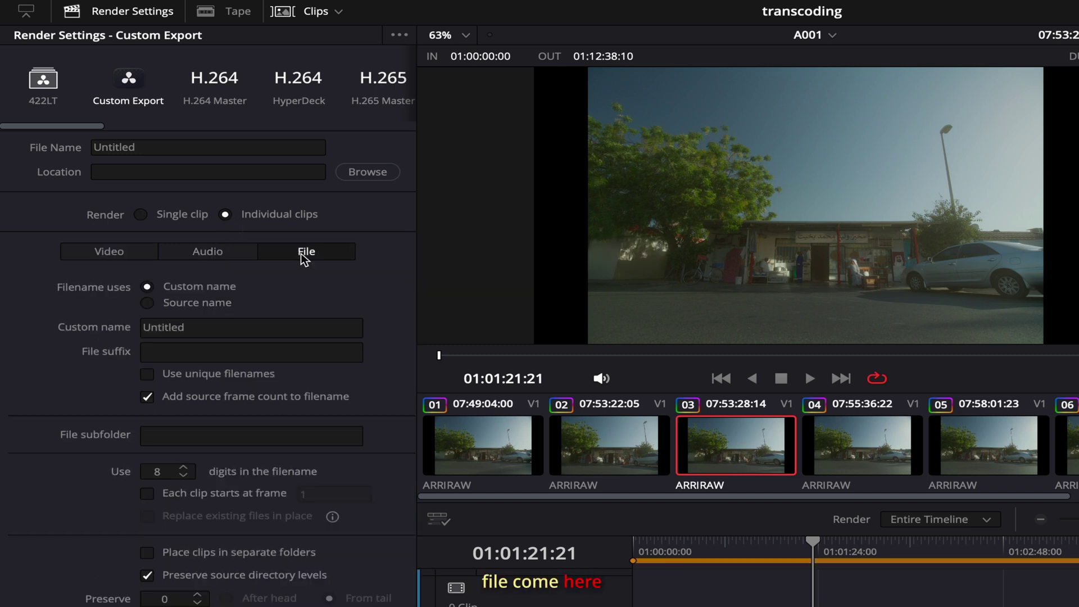
left_click(147, 302)
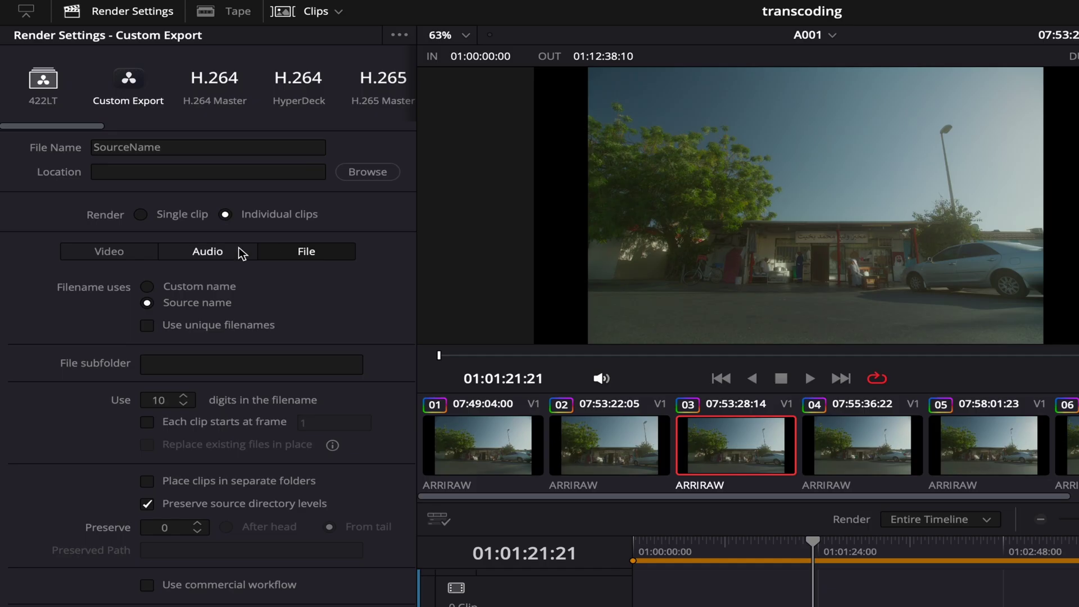
- Configure the audio export as Linear PCM with Render full extents, 5 channels and Render one track per channel
left_click(220, 251)
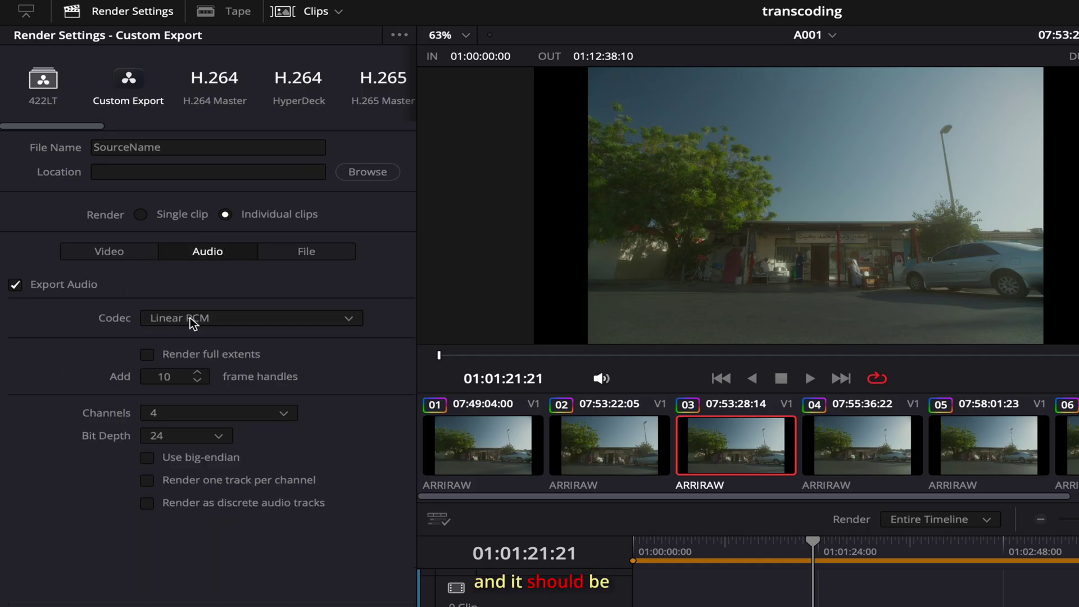
left_click(217, 318)
left_click(217, 319)
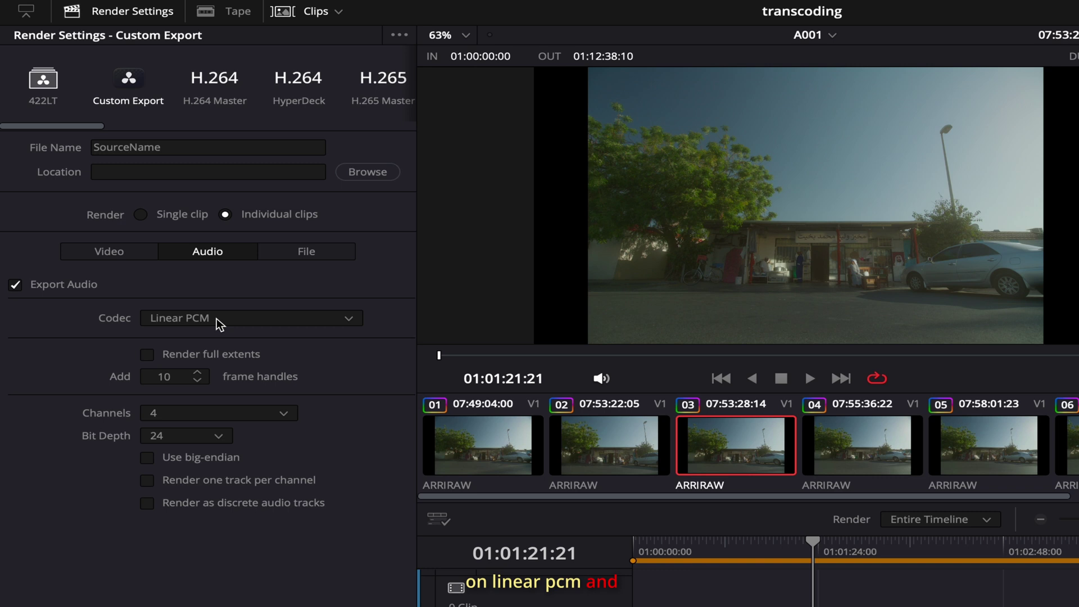
left_click(147, 355)
left_click(180, 414)
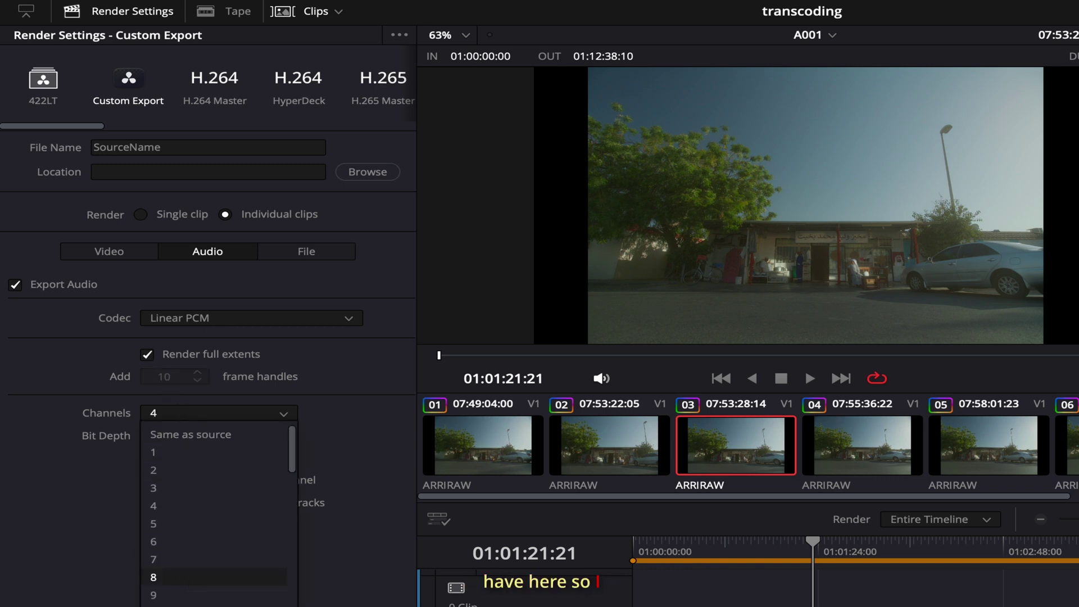
left_click(189, 515)
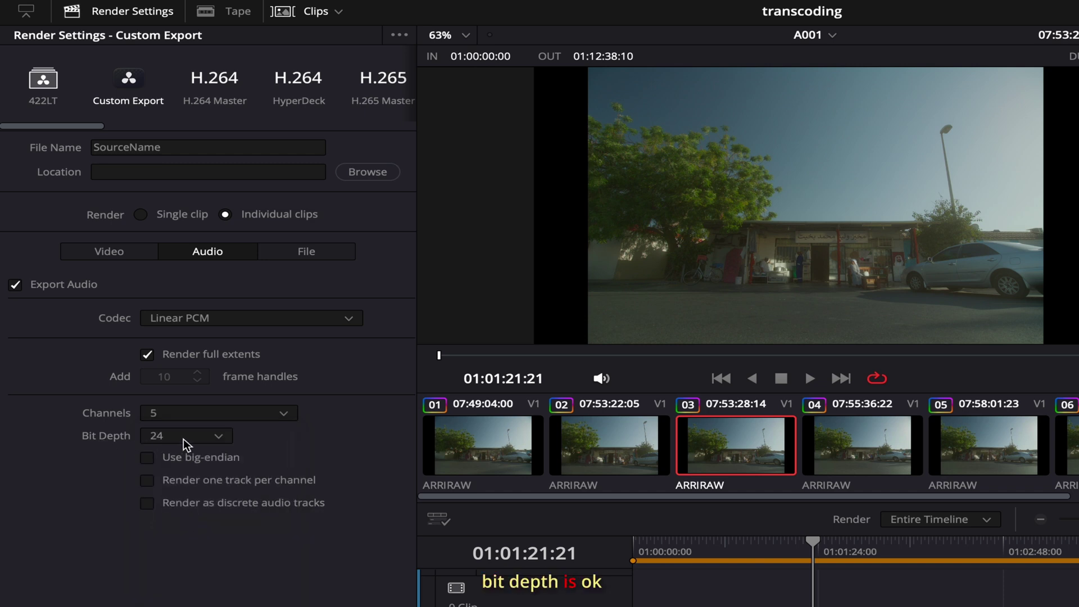
left_click(148, 481)
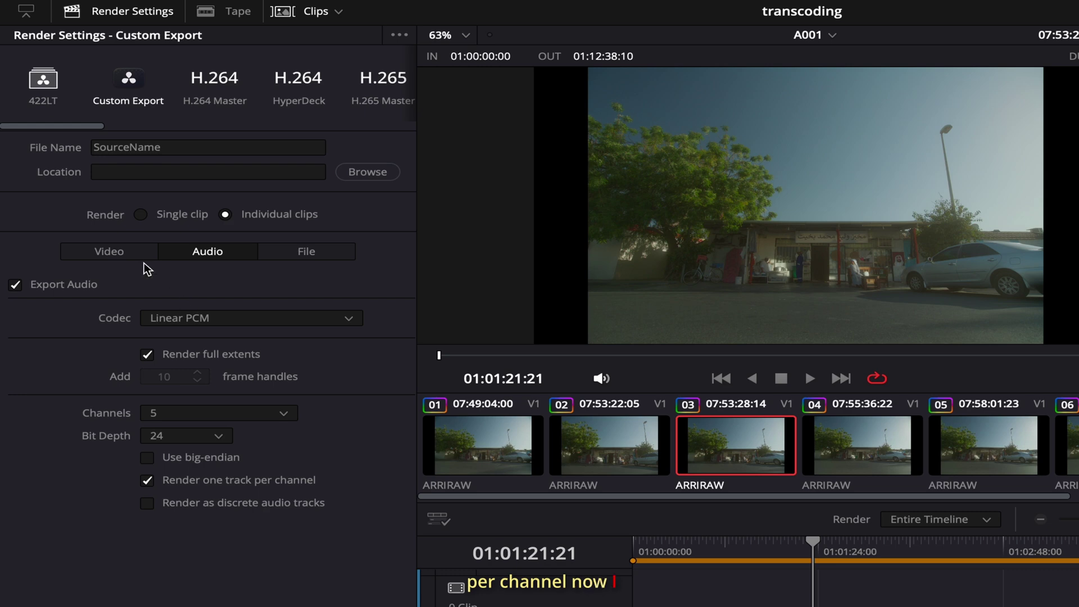
- Set the video export codec to Apple ProRes with type Apple ProRes 422 LT
left_click(103, 252)
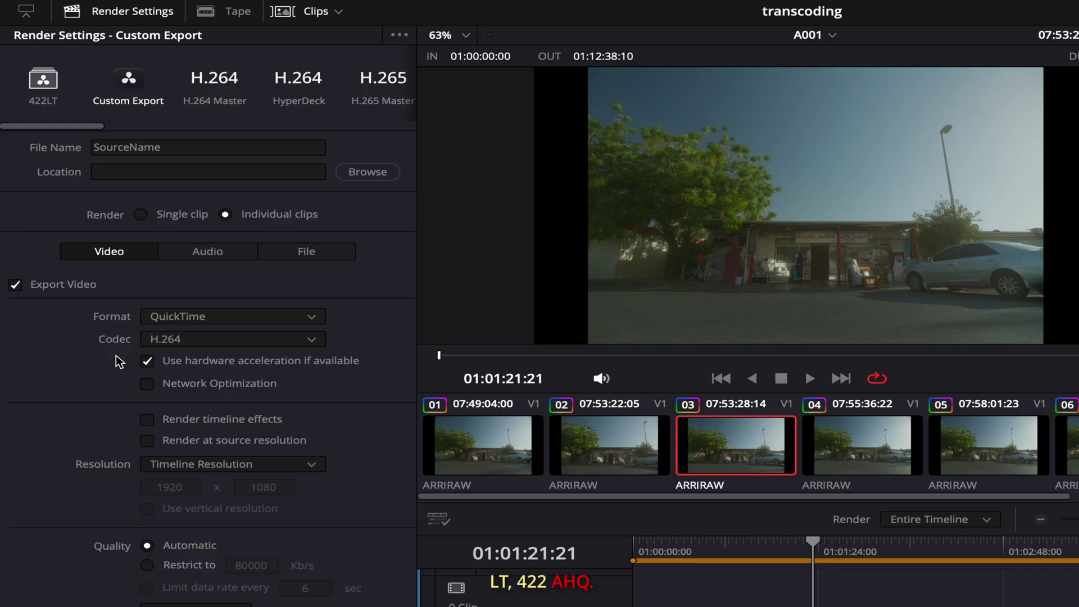
left_click(184, 338)
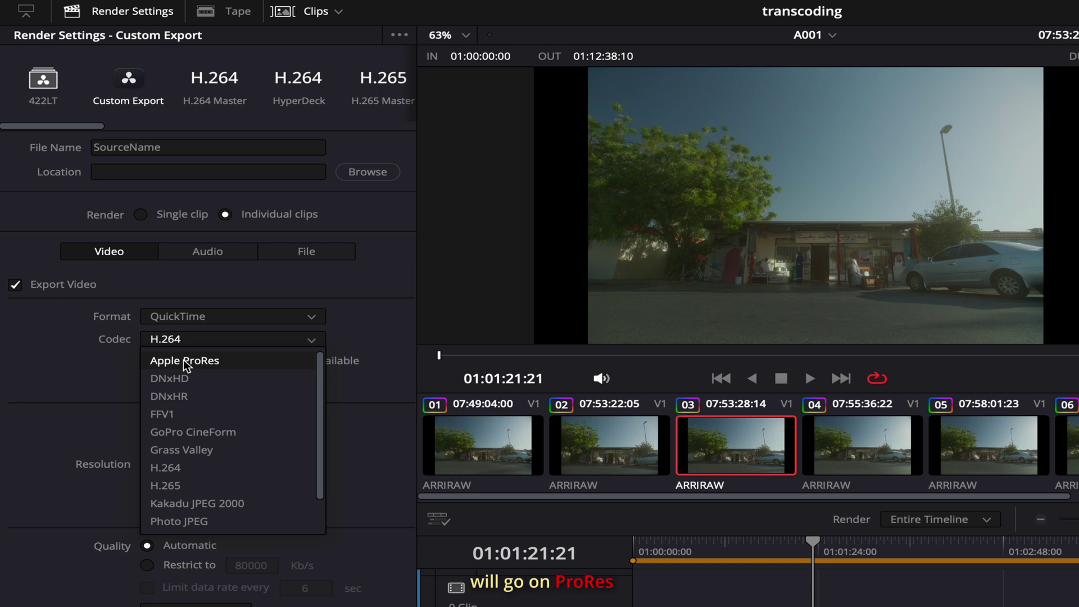
left_click(185, 361)
left_click(202, 362)
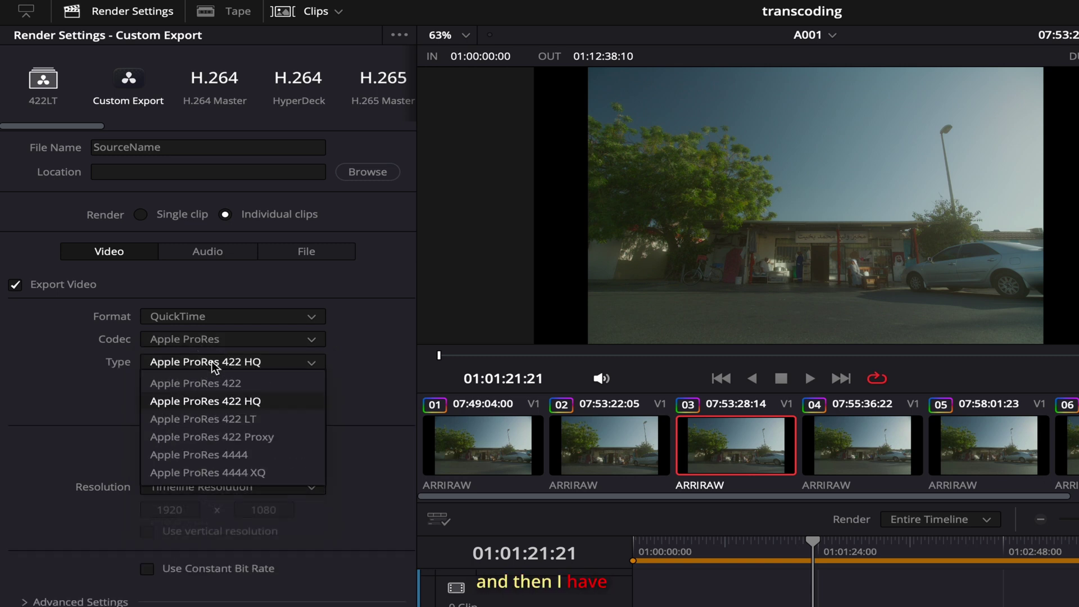
left_click(201, 420)
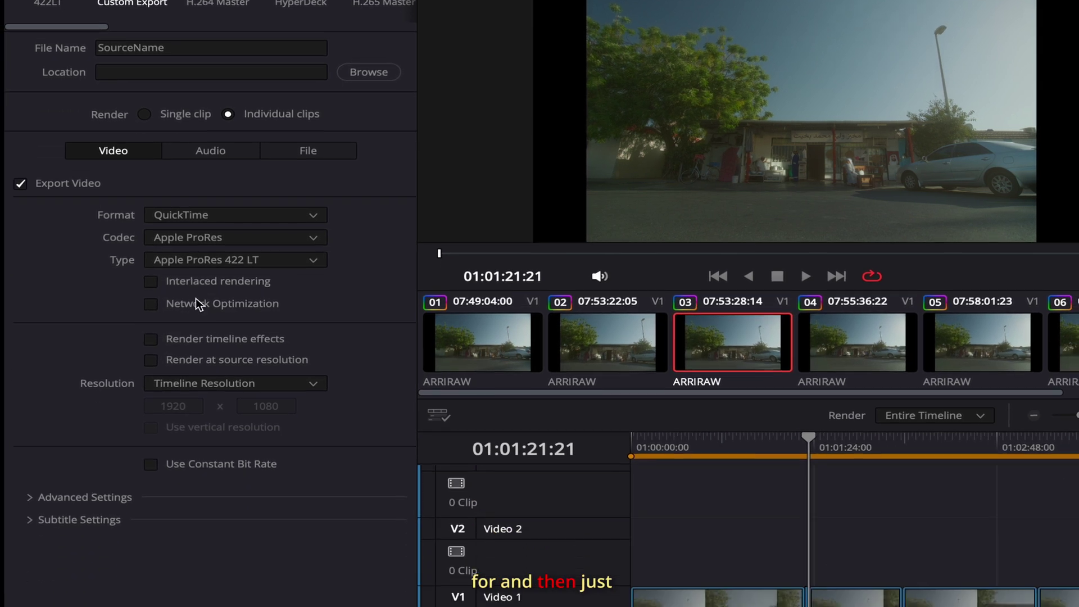
- Set the video export resolution to 1920 x 1080 HD
left_click(199, 488)
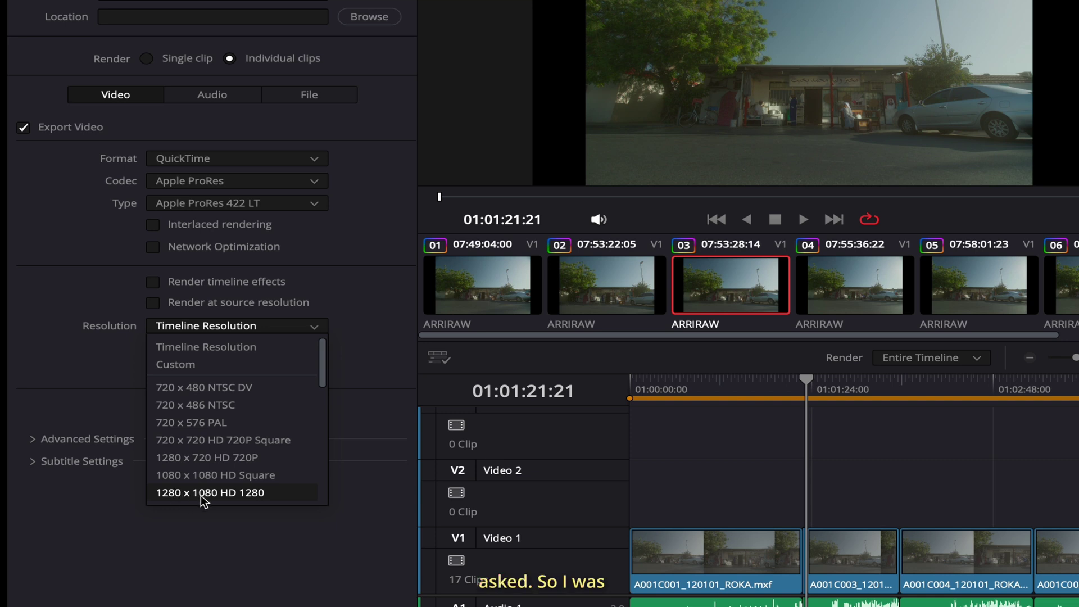
scroll(204, 500, "down", 5)
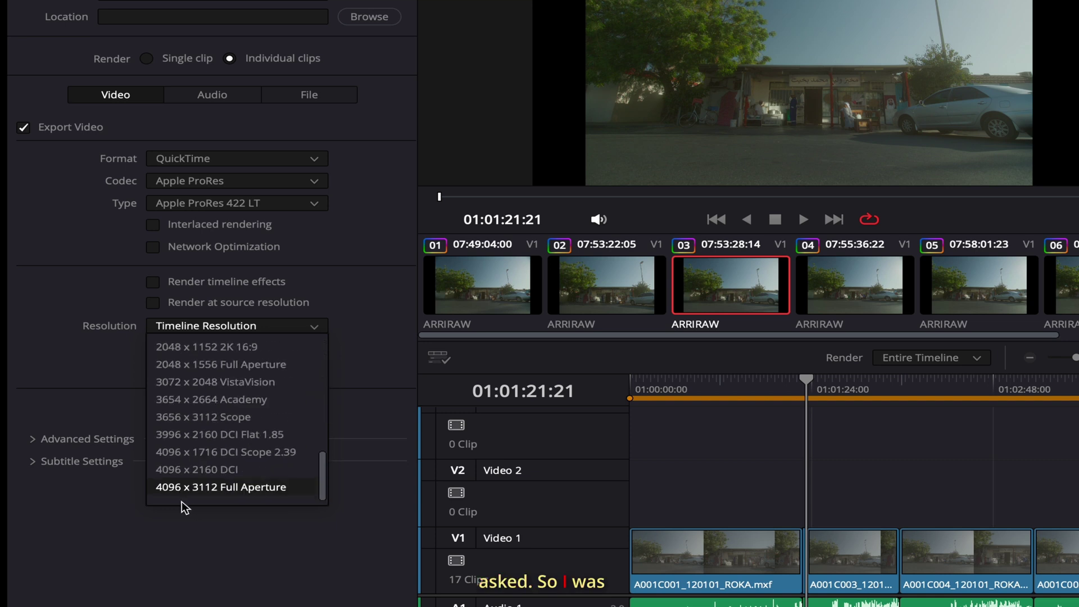
scroll(191, 353, "up", 5)
scroll(185, 381, "up", 2)
left_click(187, 357)
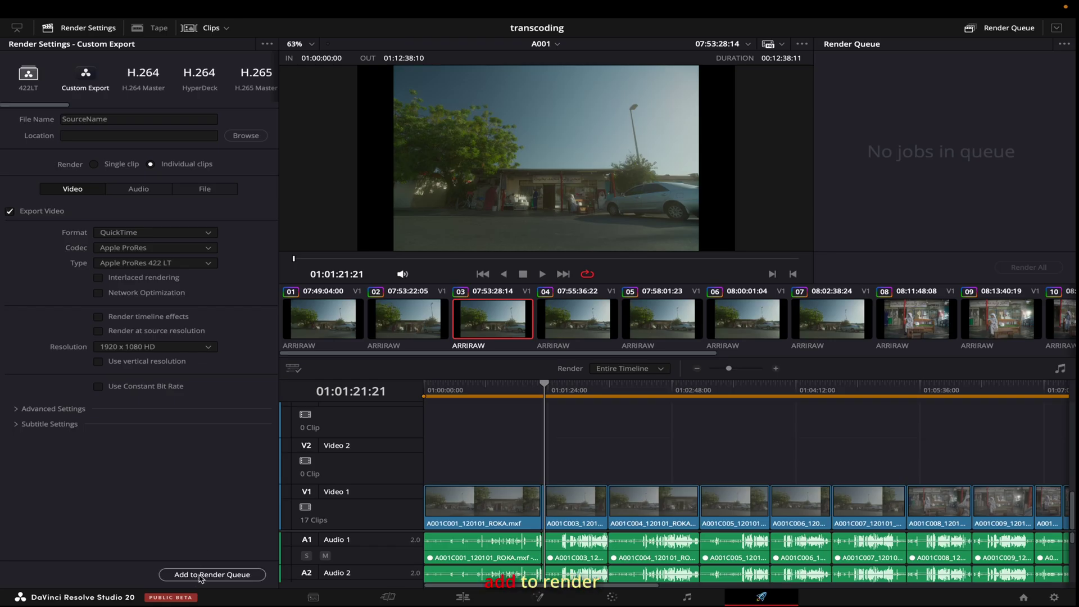
- Add the job to the render queue and create a TRANSCODES folder on the external drive other than SET_BACKUP
left_click(198, 574)
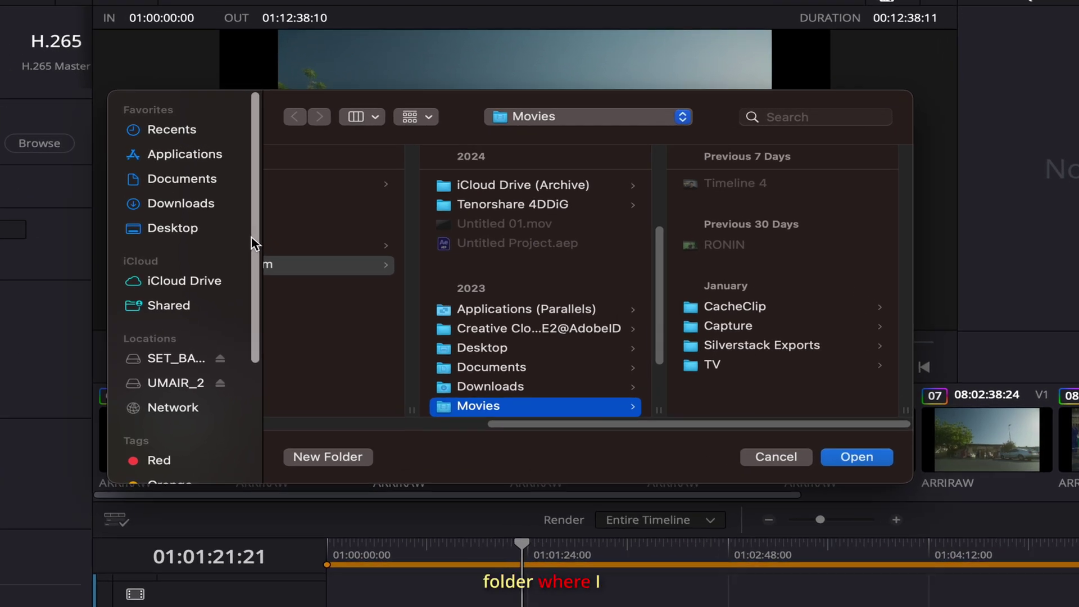
left_click(233, 325)
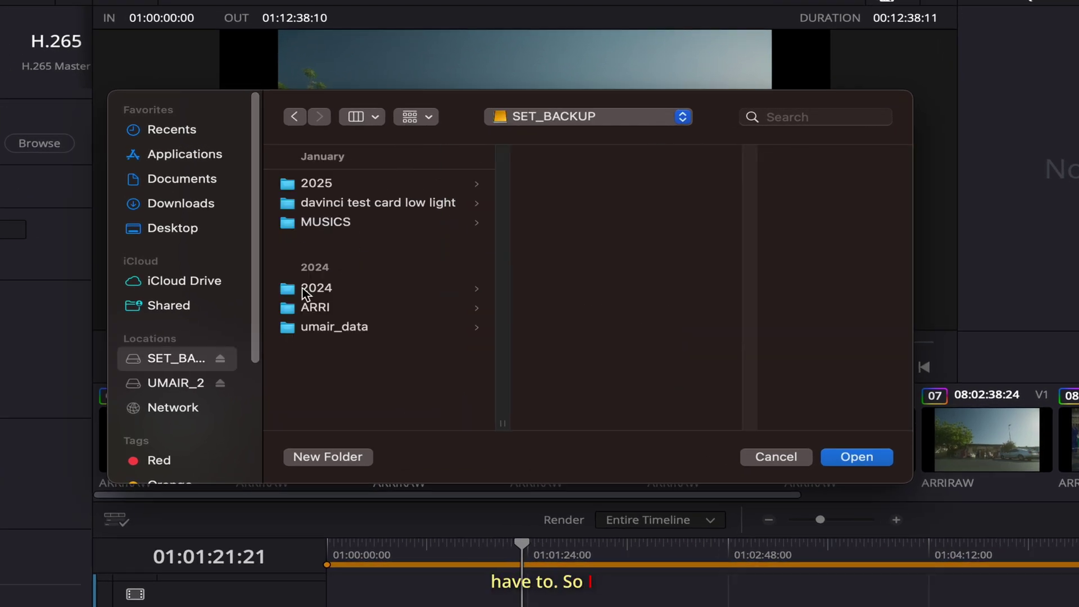
left_click(172, 384)
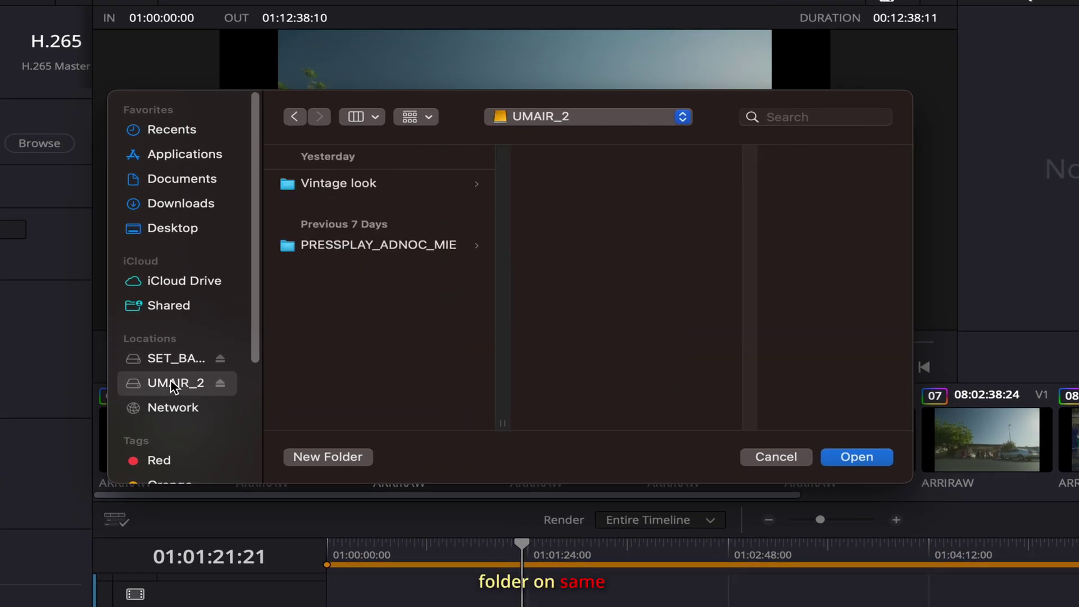
left_click(319, 458)
type("TRAN")
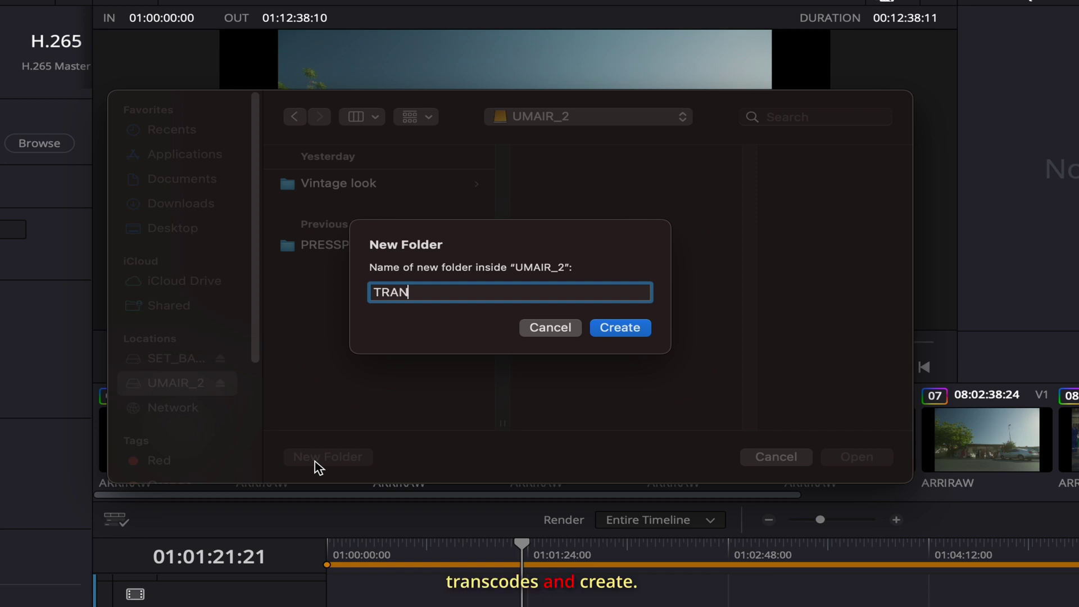
type("SCODES")
left_click(620, 328)
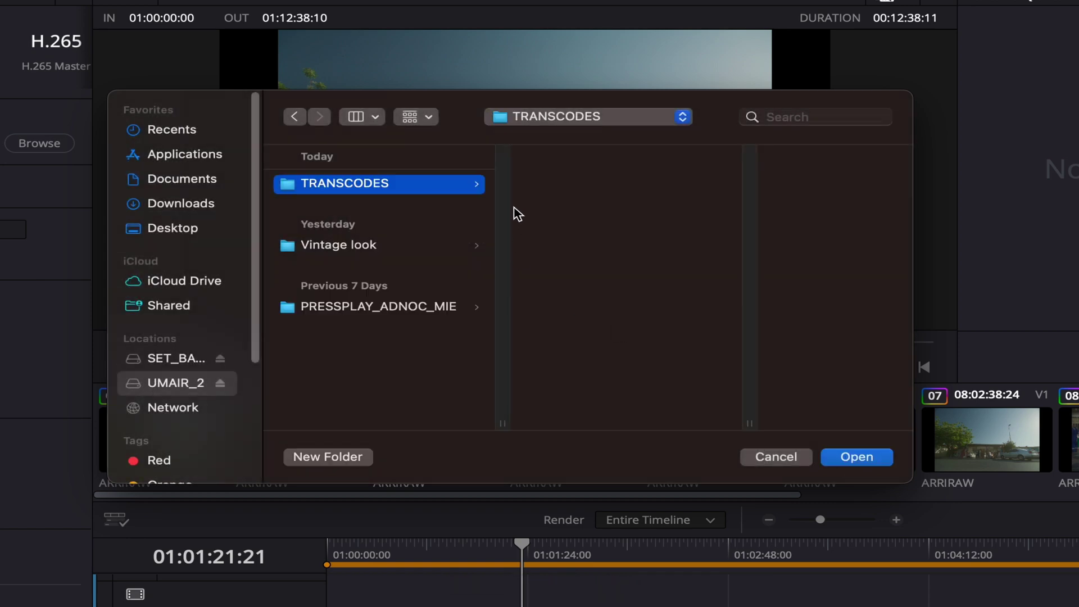
- Use a new A001 folder inside TRANSCODES as the render destination and render all queued jobs
left_click(338, 456)
type("A")
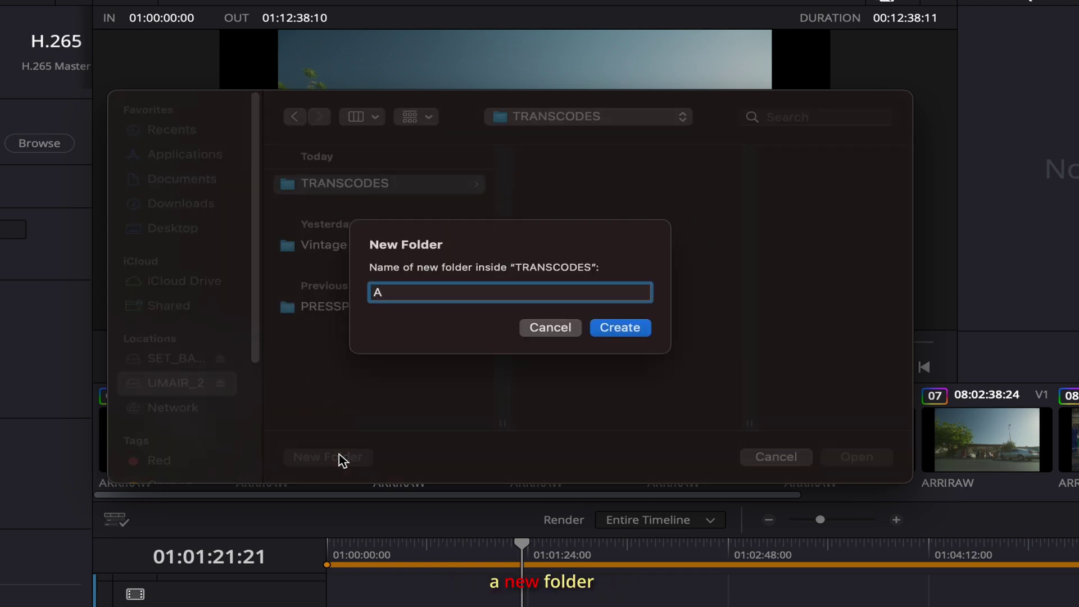
type("001")
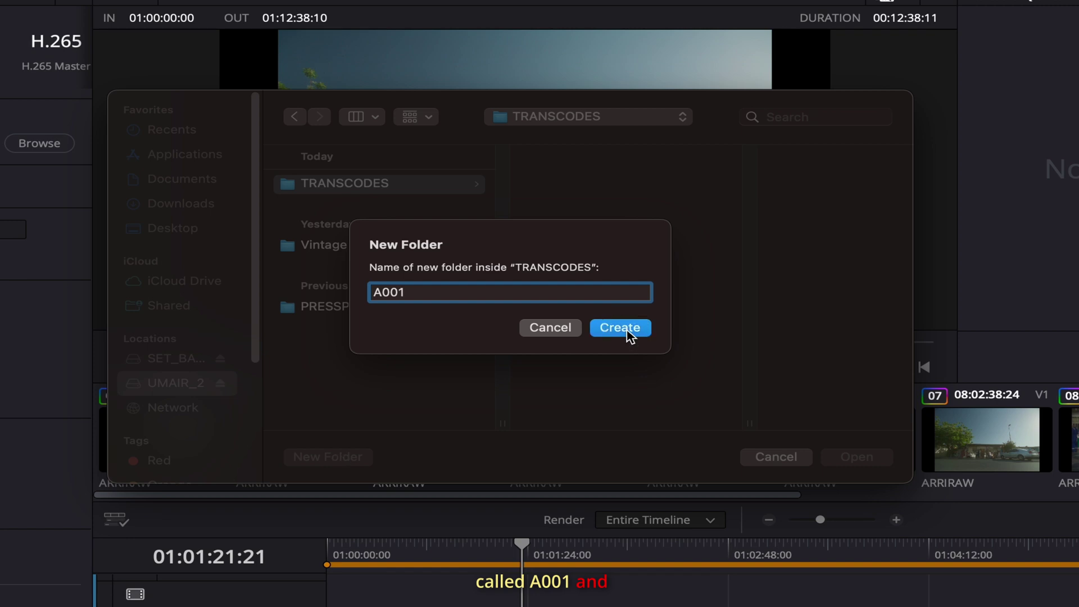
left_click(626, 329)
left_click(838, 458)
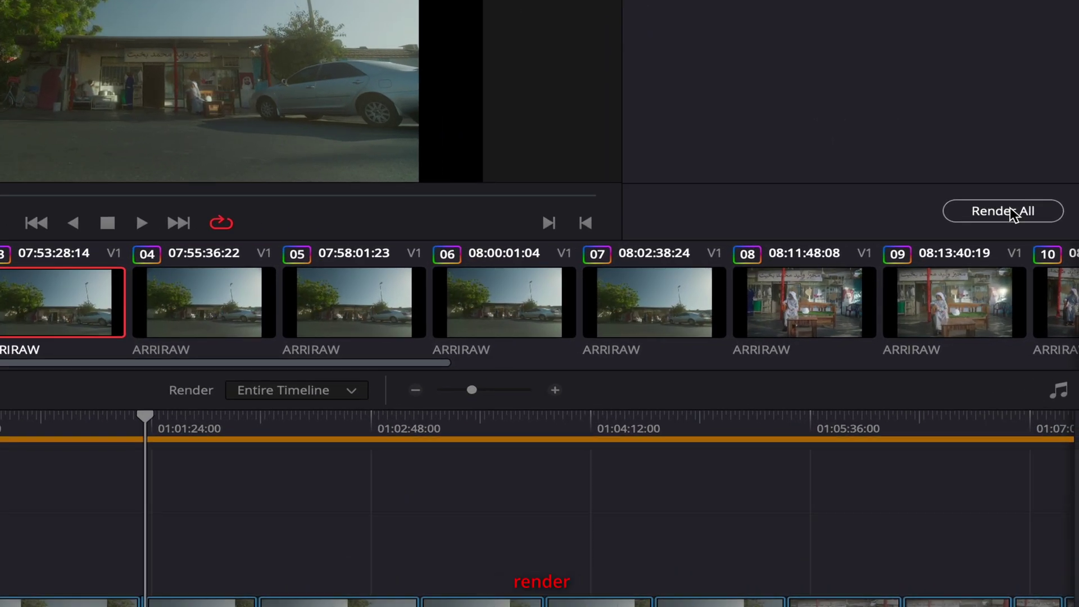
left_click(1014, 214)
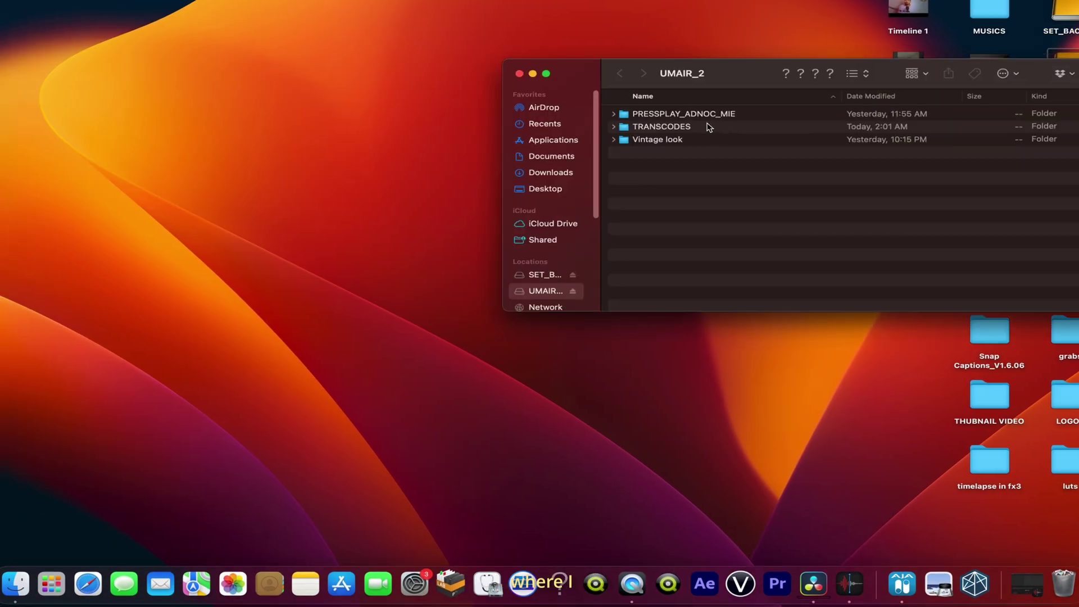
- In Finder, check the rendered files in TRANSCODES > A001 and preview the A001C001_120101_ROKA movie
double_click(677, 127)
double_click(667, 116)
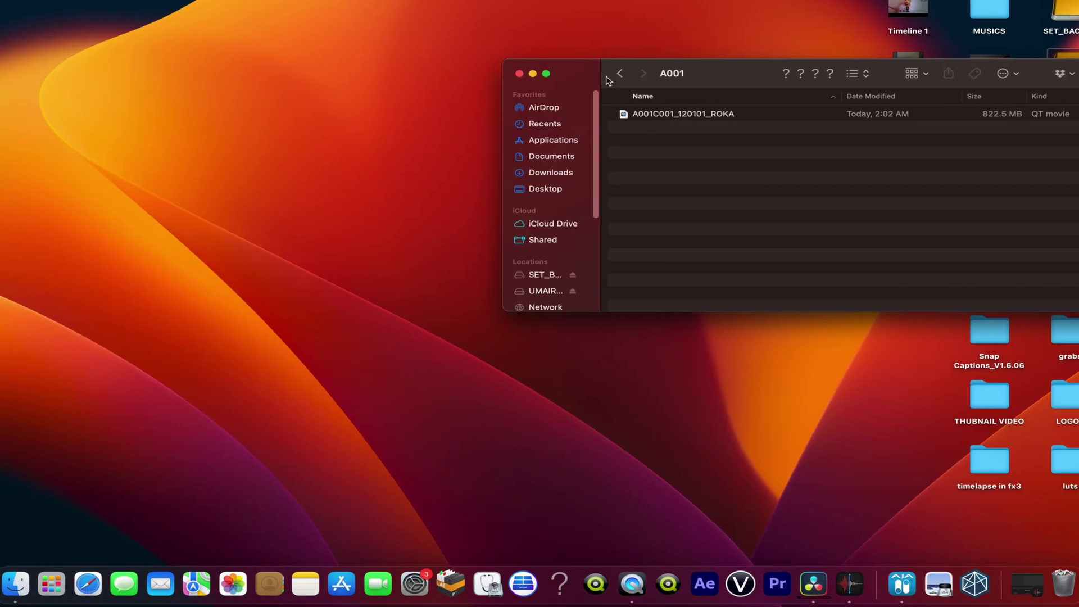
left_click(617, 74)
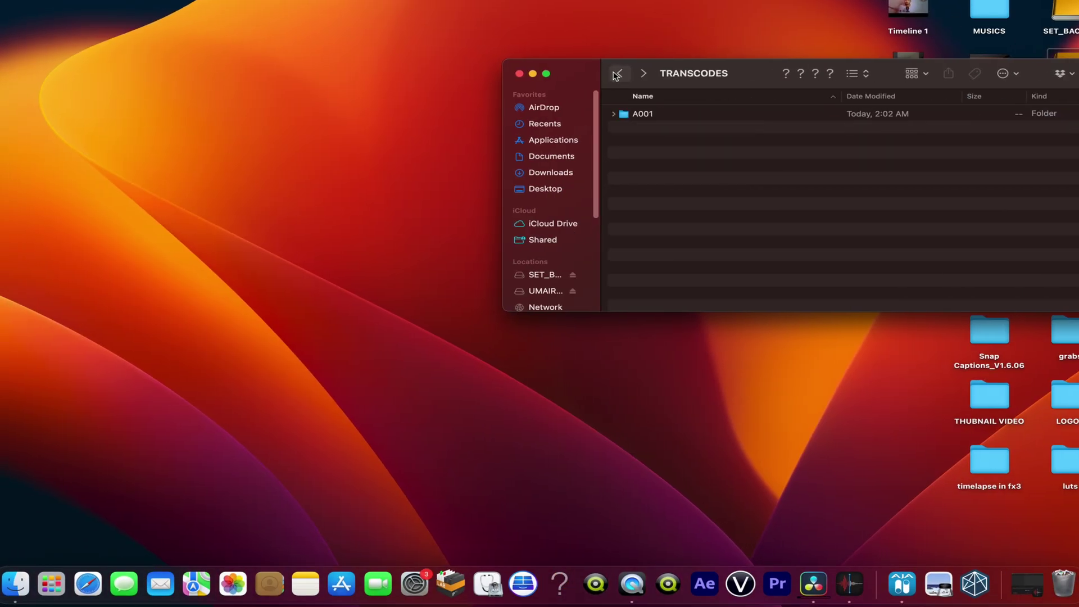
double_click(636, 117)
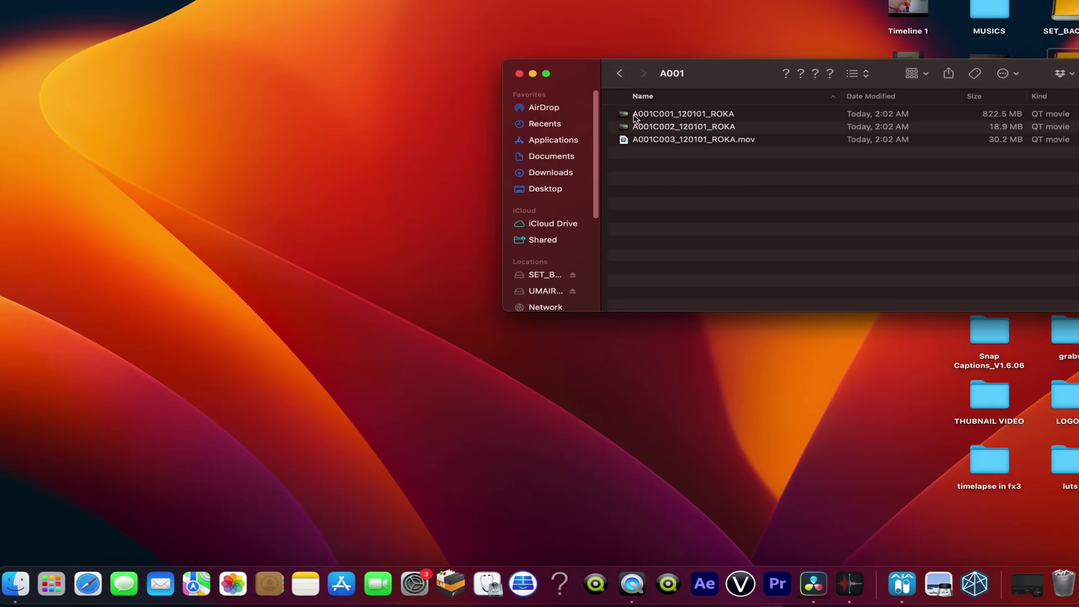
left_click(666, 117)
key("space")
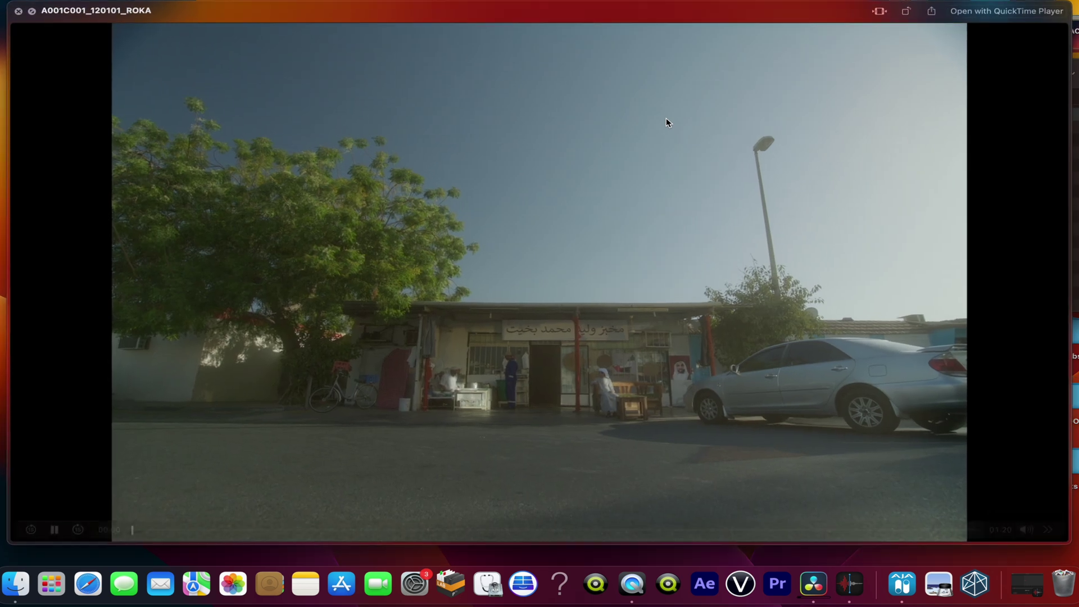